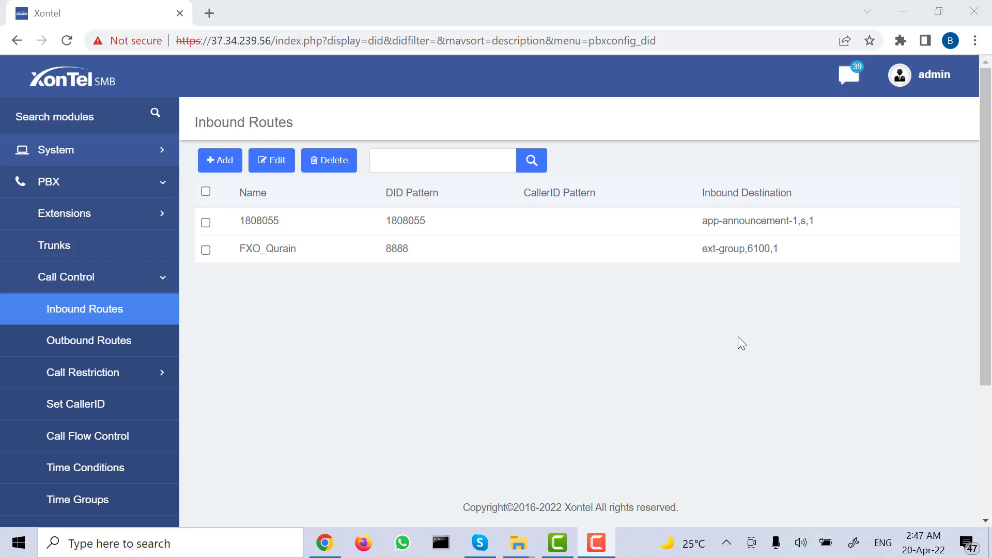
Step: Open the system's Email settings and review the basic SMTP server, domain, port and login fields
{"action": "left_click", "coordinate": [157, 149]}
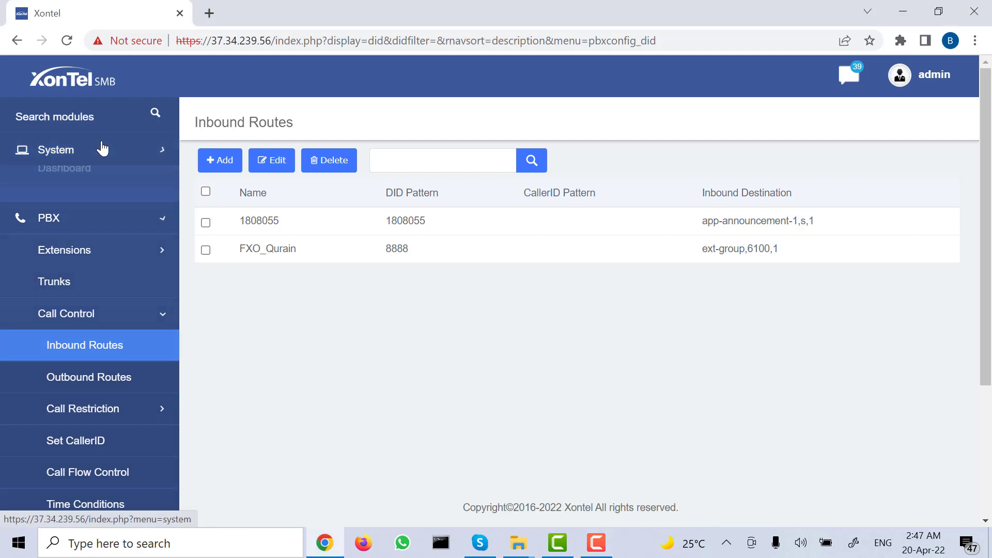
{"action": "left_click", "coordinate": [93, 343]}
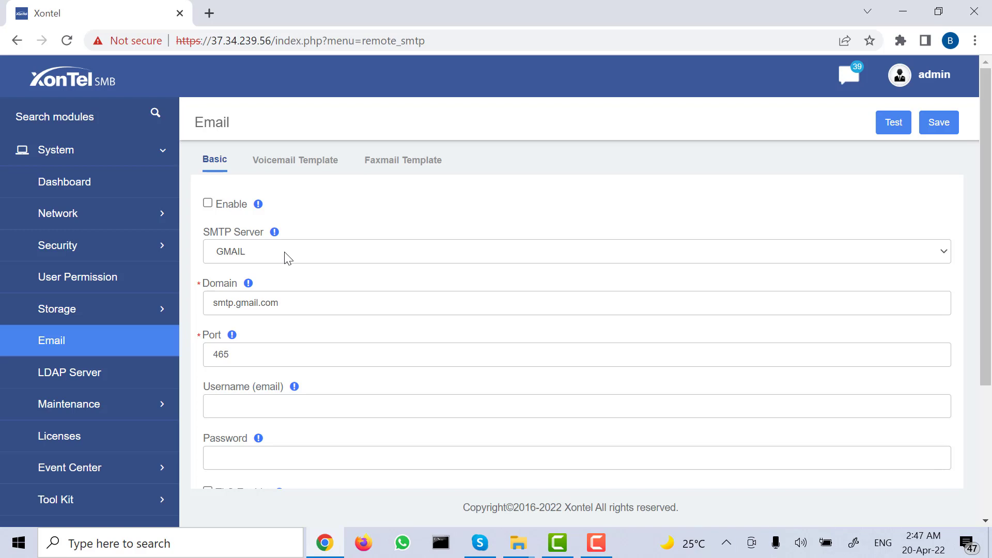
{"action": "scroll", "coordinate": [301, 303], "scroll_direction": "down", "scroll_amount": 1}
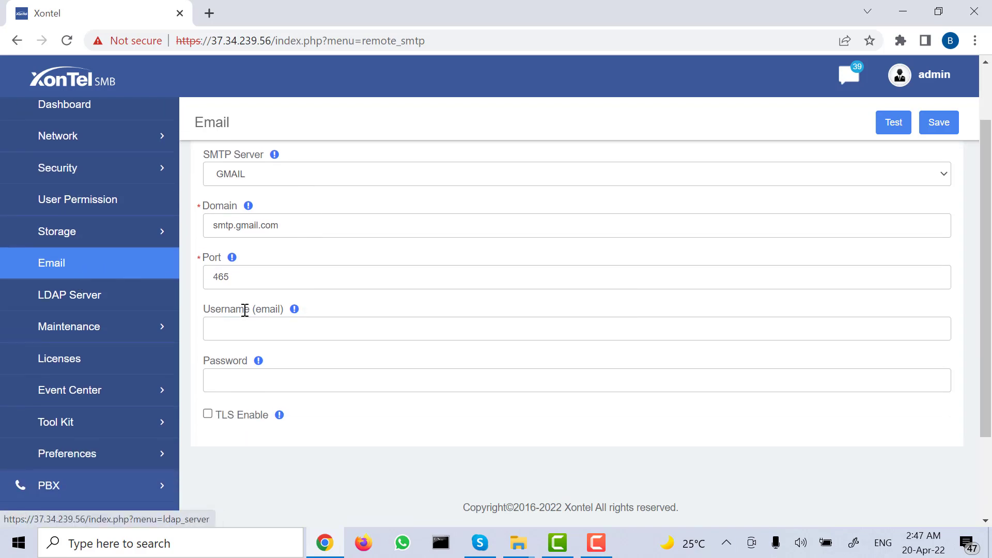
{"action": "scroll", "coordinate": [245, 310], "scroll_direction": "up", "scroll_amount": 1}
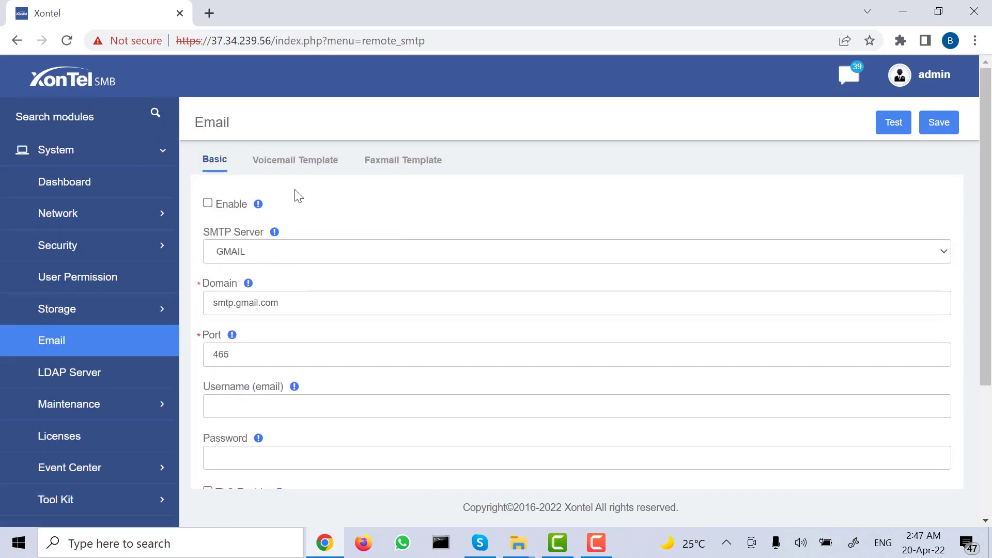
Step: Review the faxmail template's fax content, subject and sender email address
{"action": "left_click", "coordinate": [423, 164]}
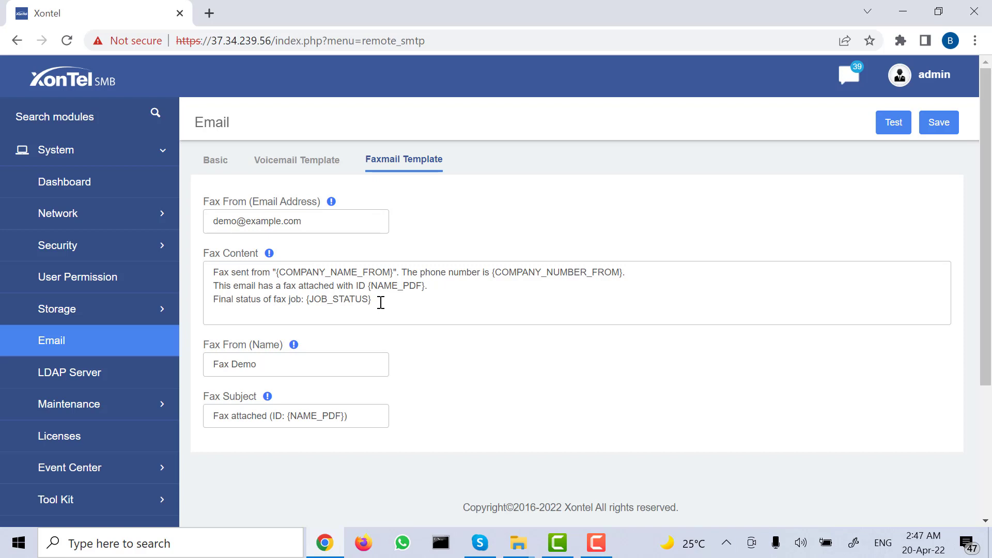
{"action": "left_click_drag", "start_coordinate": [381, 303], "coordinate": [214, 261]}
{"action": "left_click", "coordinate": [297, 273]}
{"action": "left_click_drag", "start_coordinate": [360, 420], "coordinate": [212, 421]}
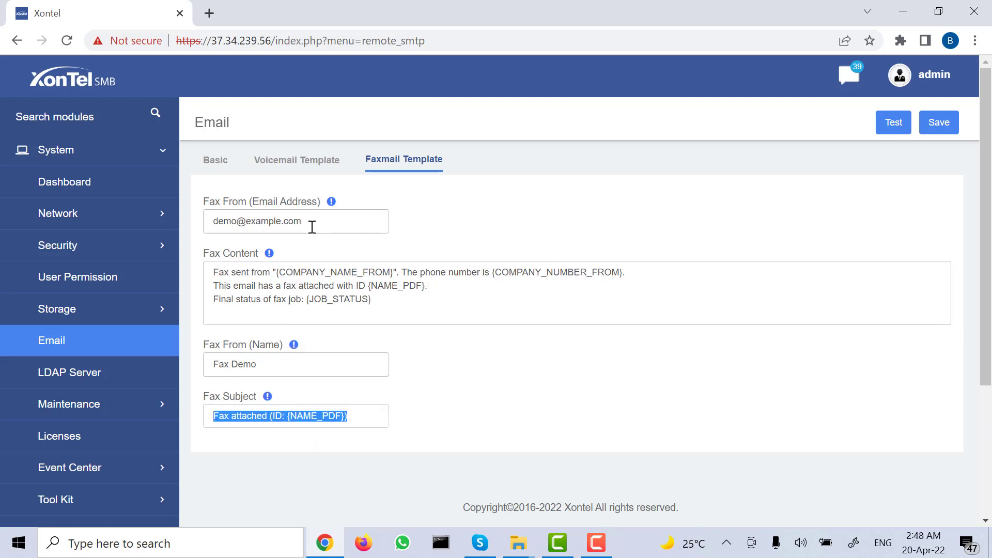
{"action": "left_click_drag", "start_coordinate": [310, 225], "coordinate": [212, 225]}
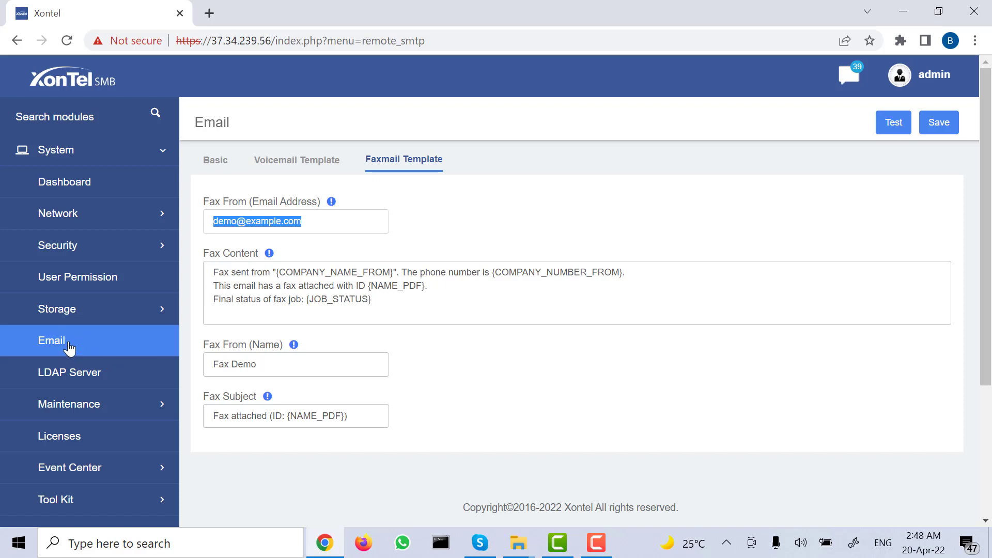
Step: Open the virtual fax list and start a new virtual fax entry
{"action": "scroll", "coordinate": [98, 349], "scroll_direction": "down", "scroll_amount": 4}
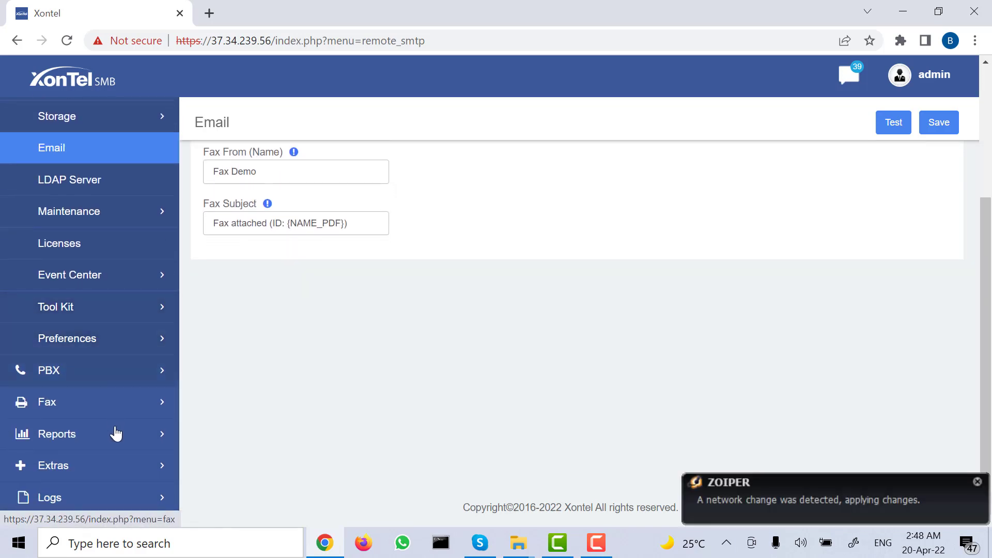
{"action": "left_click", "coordinate": [102, 413]}
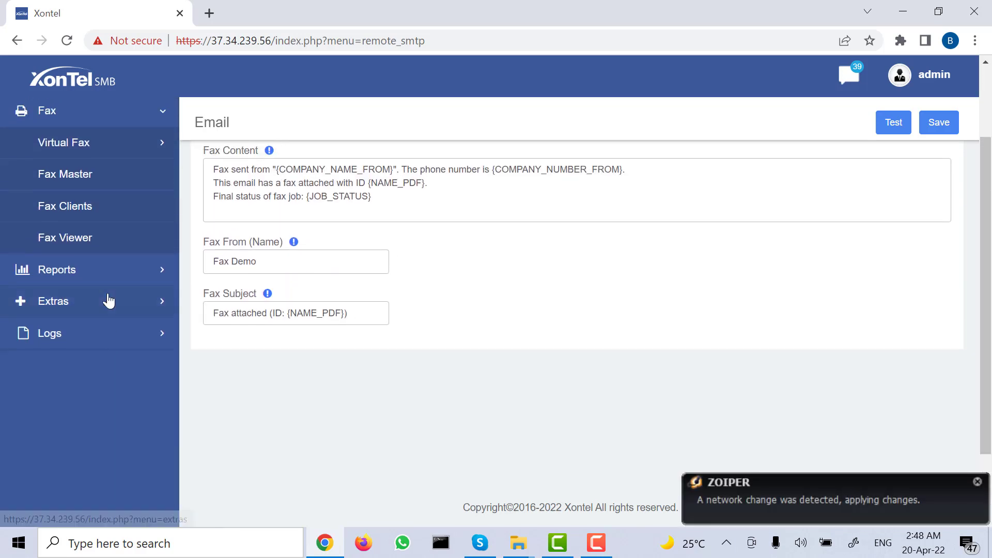
{"action": "scroll", "coordinate": [108, 301], "scroll_direction": "up", "scroll_amount": 2}
{"action": "left_click", "coordinate": [110, 253]}
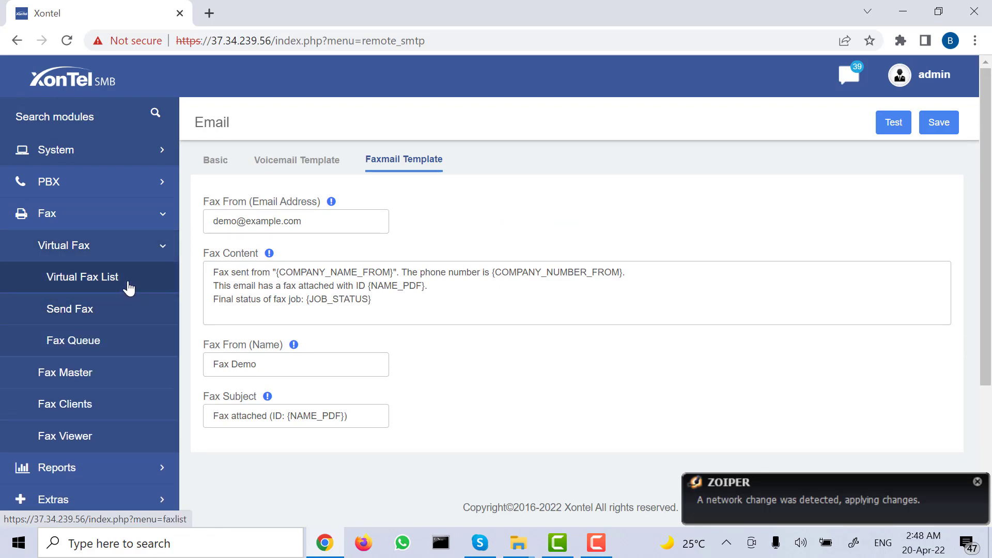
{"action": "left_click", "coordinate": [128, 288]}
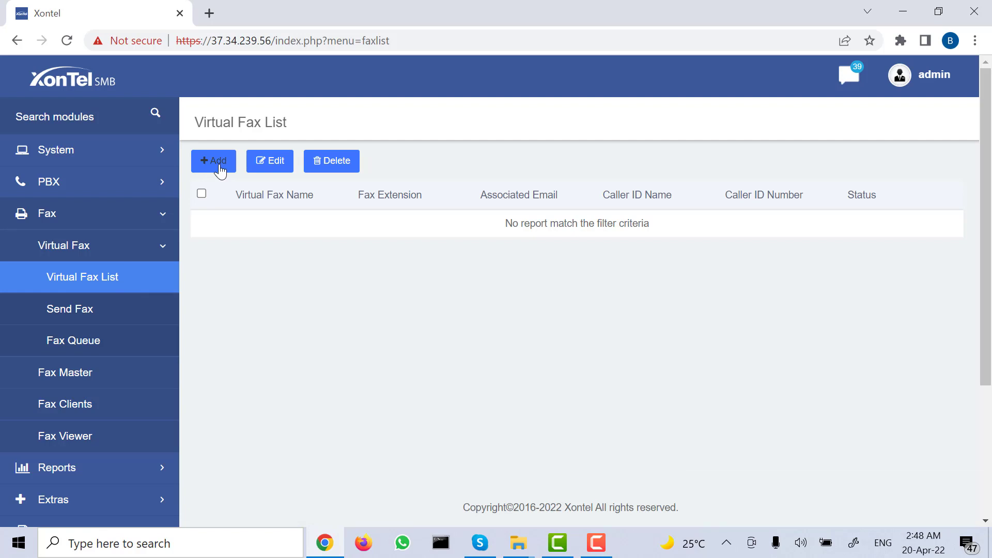
{"action": "left_click", "coordinate": [221, 171]}
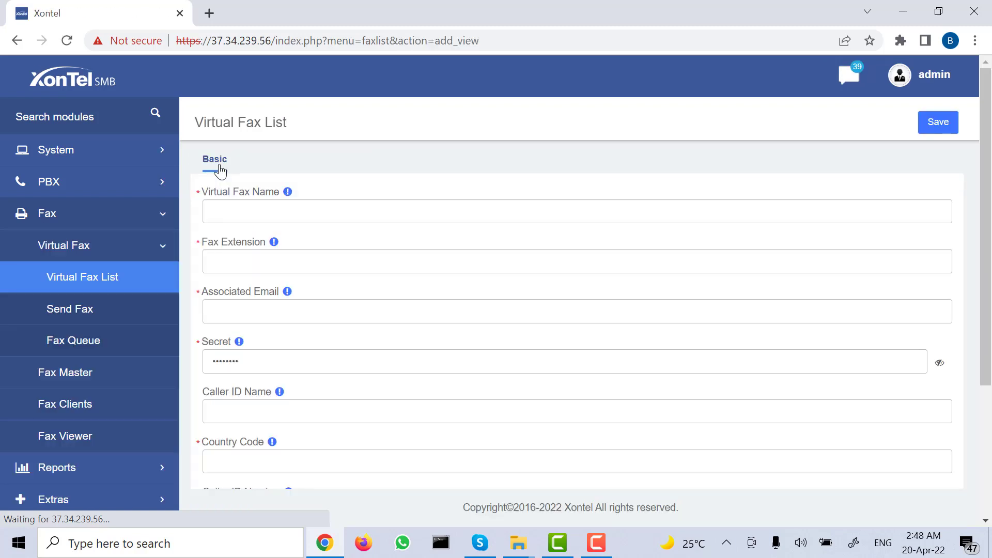
Step: Name the virtual fax FAX, set its fax extension to 899 and fill in the associated email address
{"action": "left_click", "coordinate": [266, 209]}
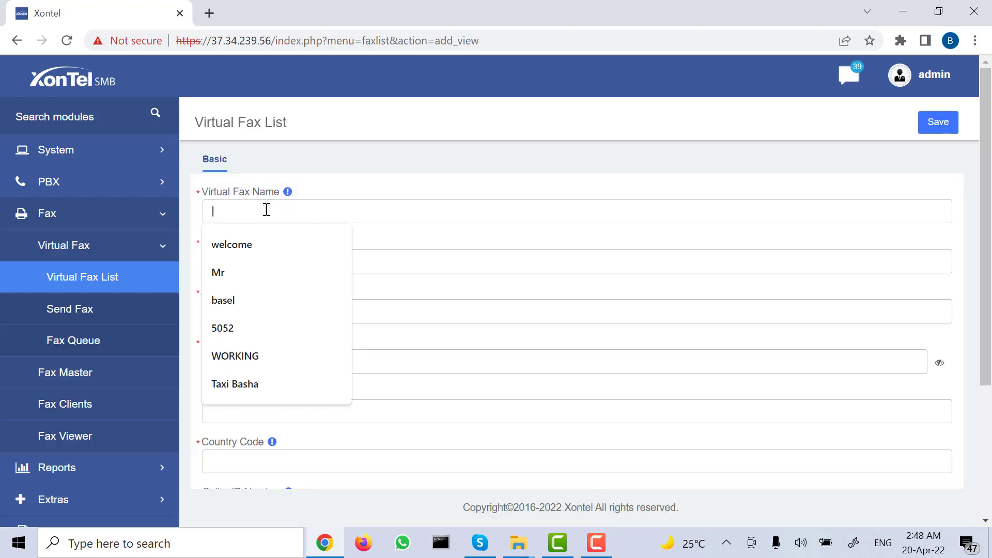
{"action": "type", "text": "FAX"}
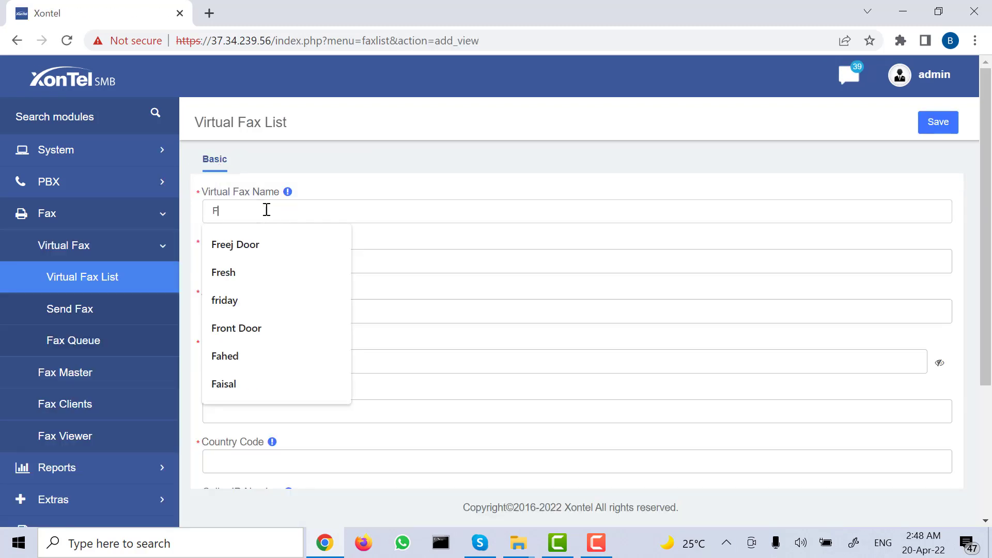
{"action": "left_click", "coordinate": [294, 267]}
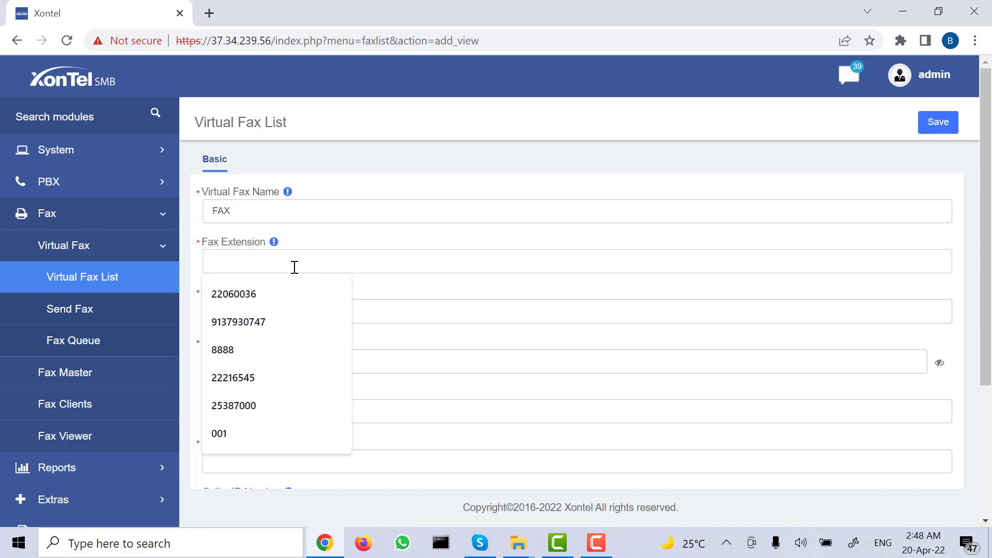
{"action": "type", "text": "899"}
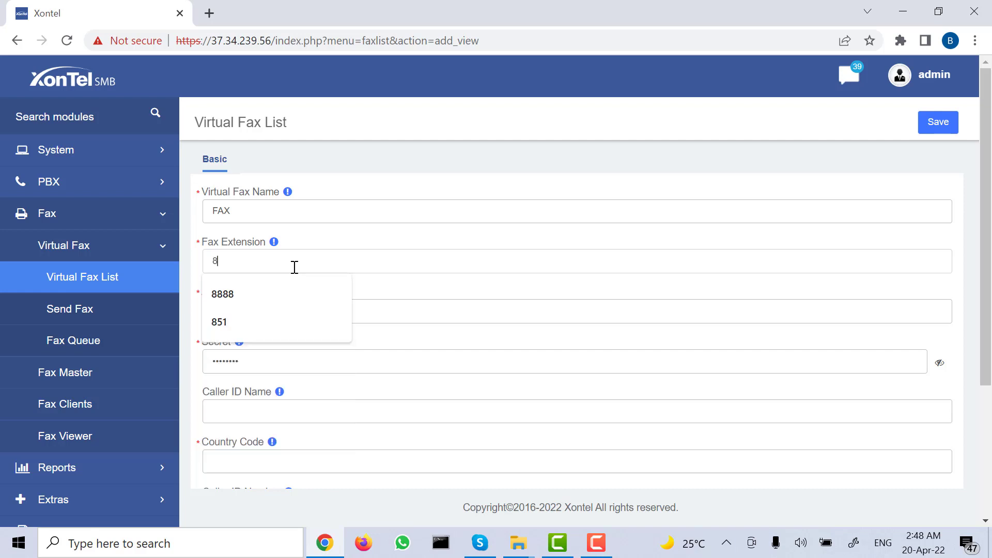
{"action": "left_click", "coordinate": [285, 300]}
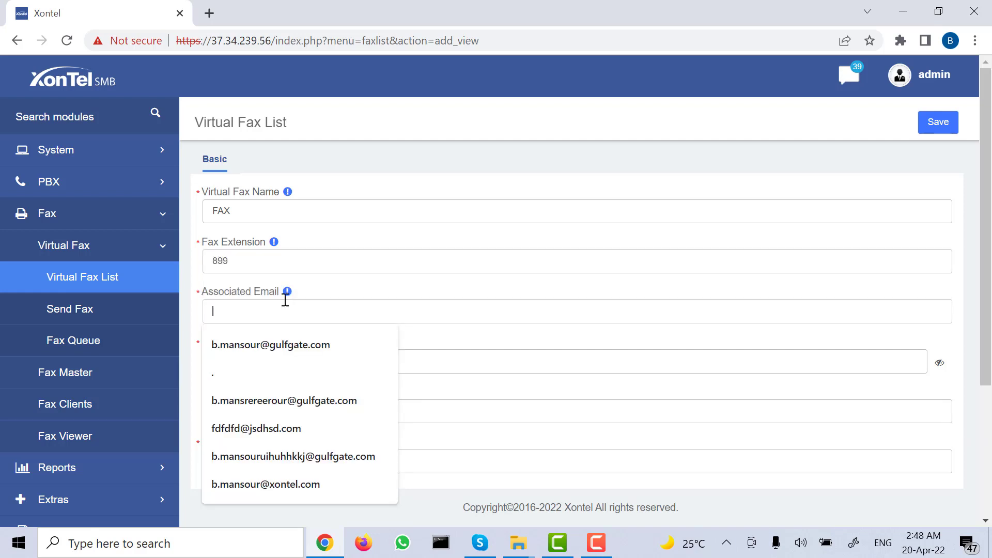
{"action": "left_click", "coordinate": [281, 484]}
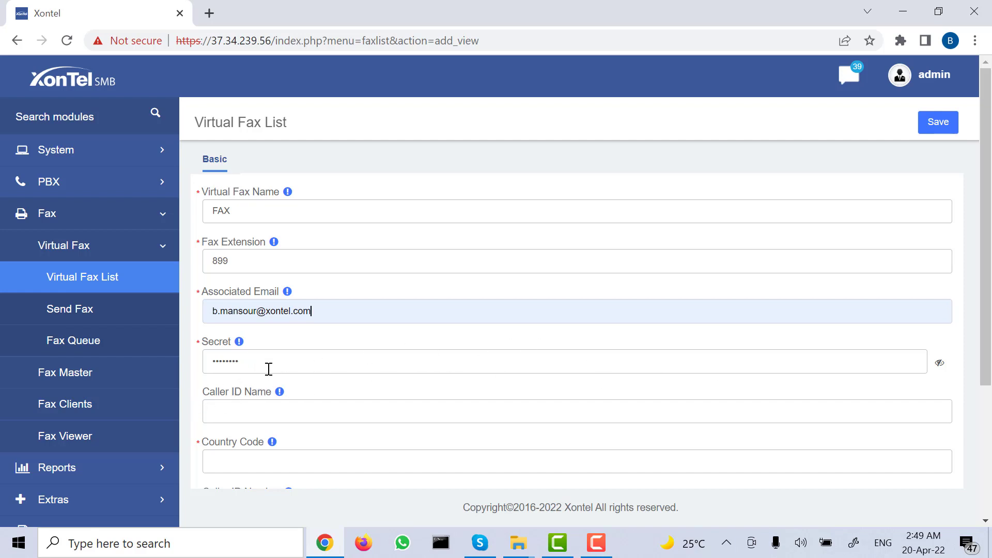
{"action": "left_click", "coordinate": [940, 365]}
{"action": "left_click", "coordinate": [939, 363]}
Step: Set both the country code and the area code of the virtual fax to 00965
{"action": "scroll", "coordinate": [304, 360], "scroll_direction": "down", "scroll_amount": 3}
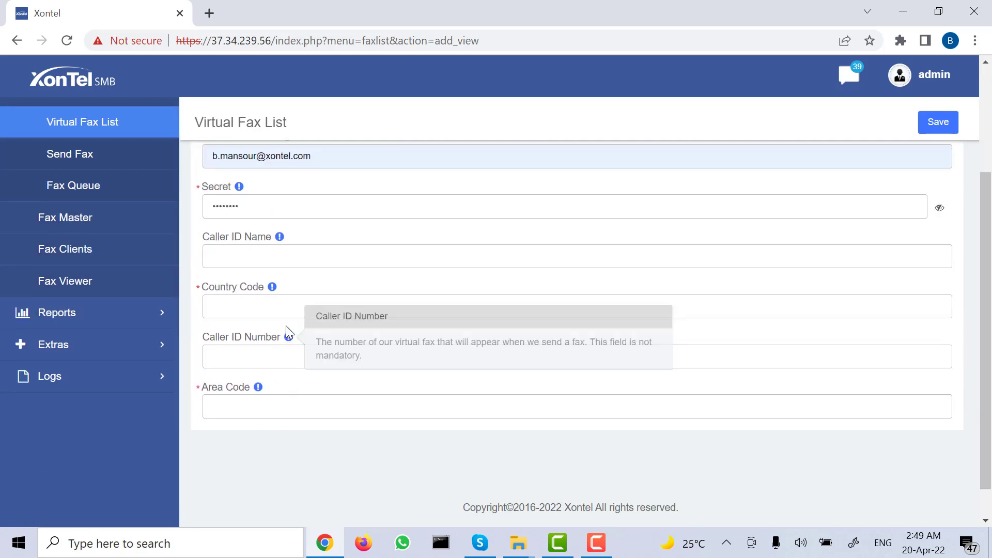
{"action": "left_click", "coordinate": [283, 312]}
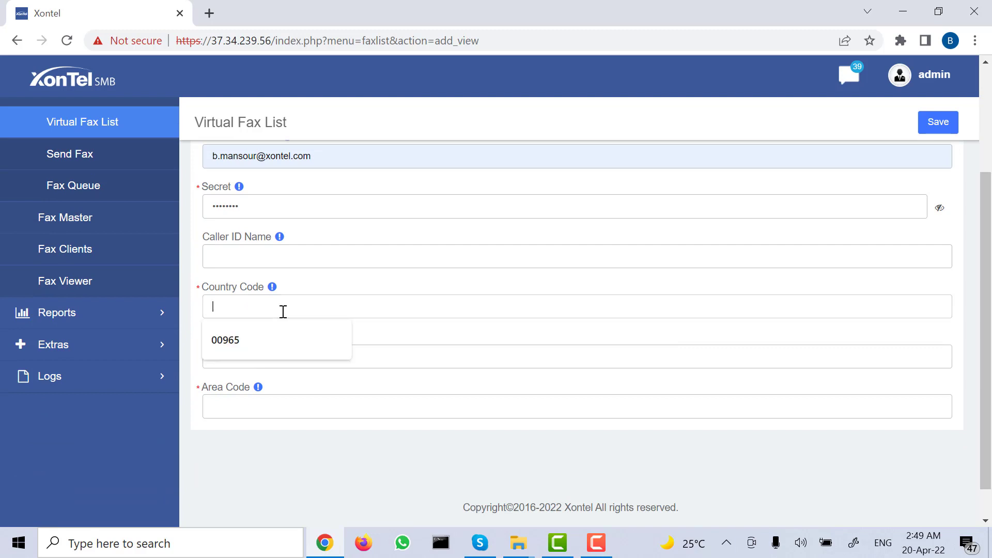
{"action": "left_click", "coordinate": [272, 333]}
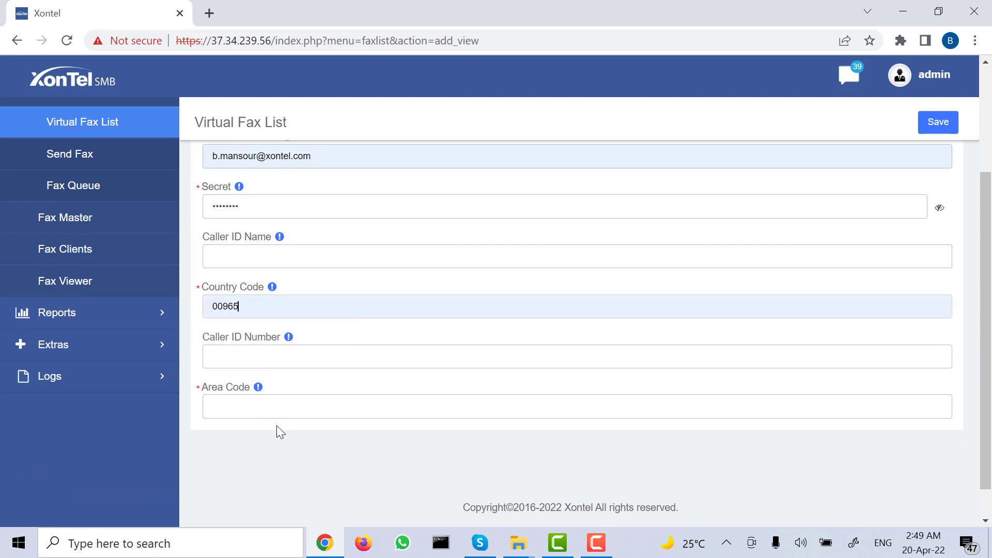
{"action": "left_click", "coordinate": [268, 413]}
{"action": "left_click", "coordinate": [263, 435]}
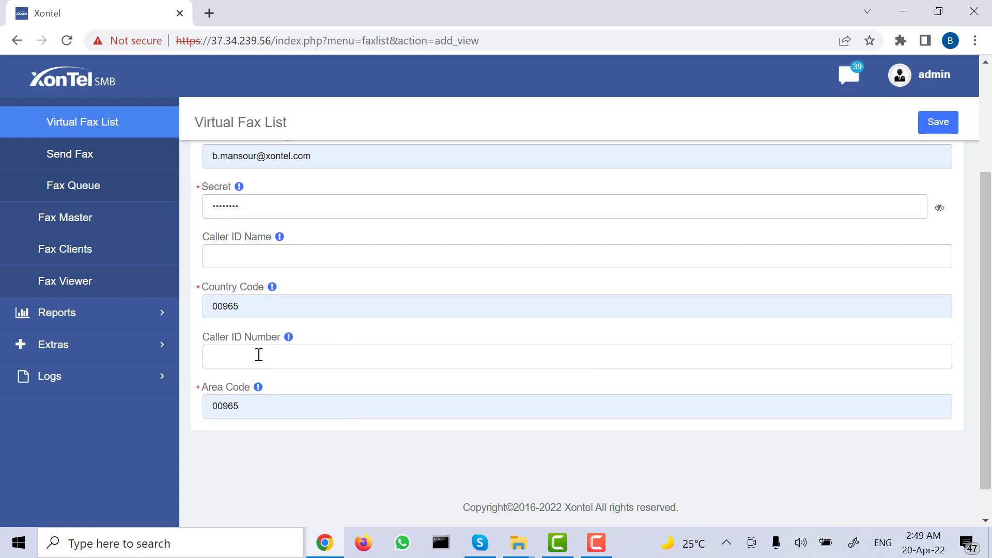
Step: Fill in the virtual fax's caller ID name and caller ID number with the fax line's phone number
{"action": "left_click", "coordinate": [243, 257]}
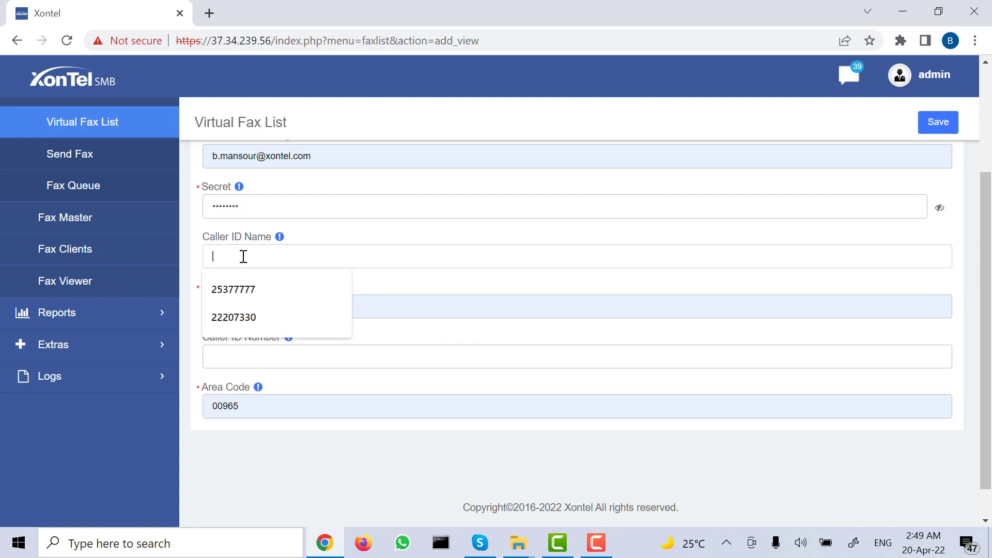
{"action": "left_click", "coordinate": [251, 292]}
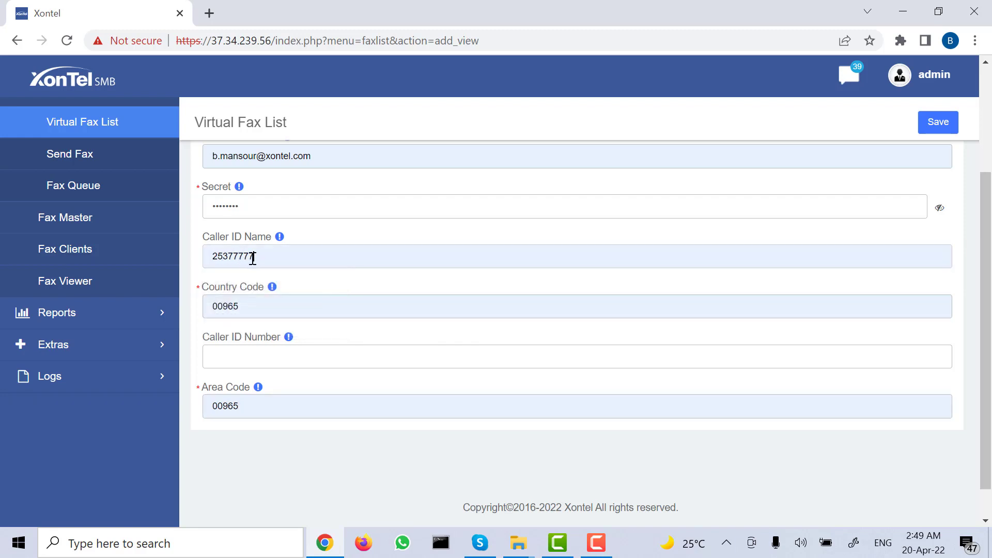
{"action": "left_click", "coordinate": [277, 347]}
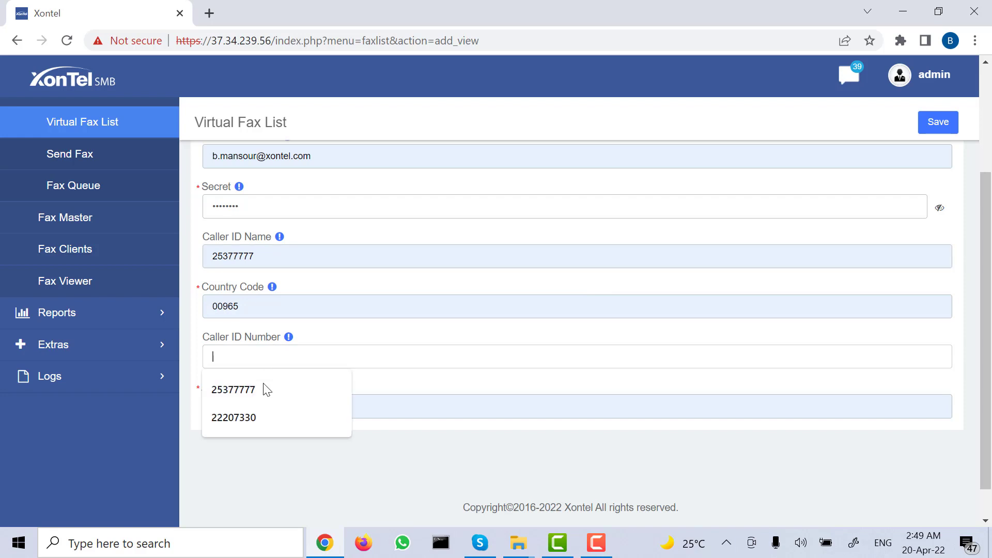
{"action": "left_click", "coordinate": [262, 387]}
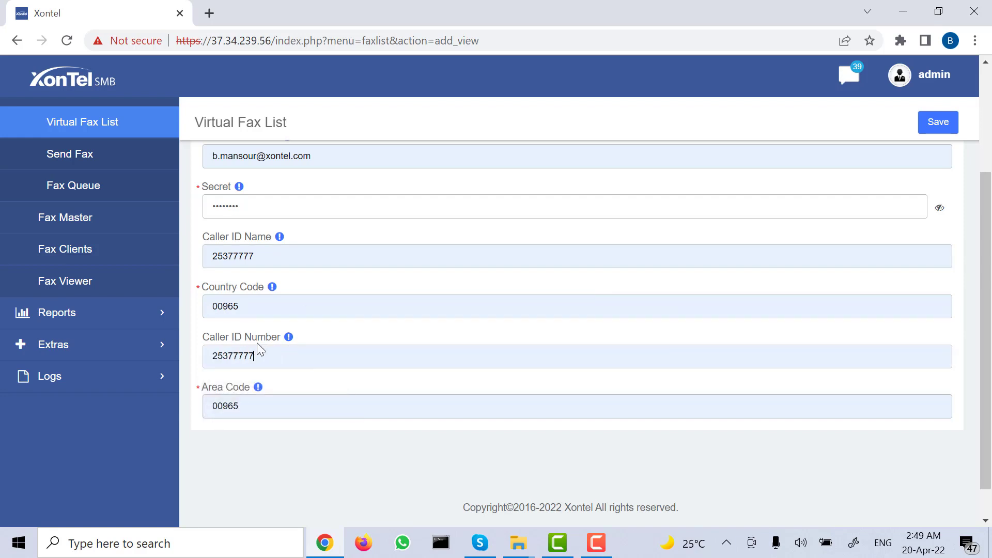
Step: Save the virtual fax and apply the changes, and check its status in the refreshed virtual fax list
{"action": "scroll", "coordinate": [419, 284], "scroll_direction": "up", "scroll_amount": 3}
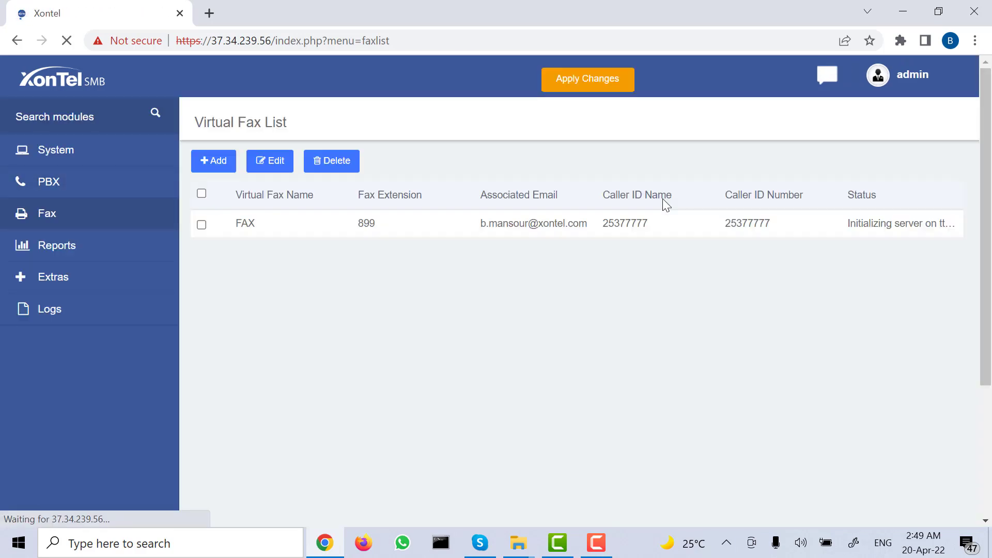
{"action": "left_click", "coordinate": [614, 87]}
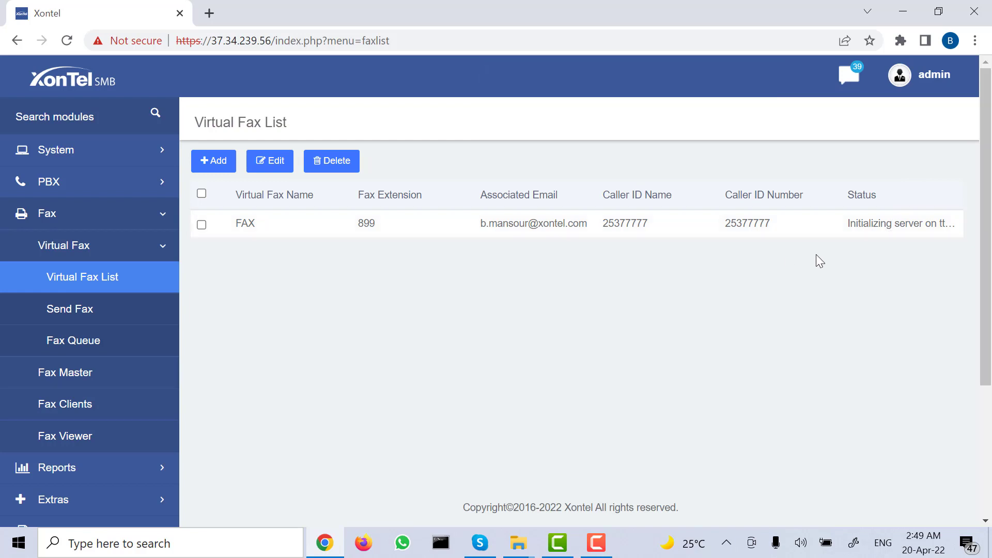
{"action": "left_click", "coordinate": [131, 287]}
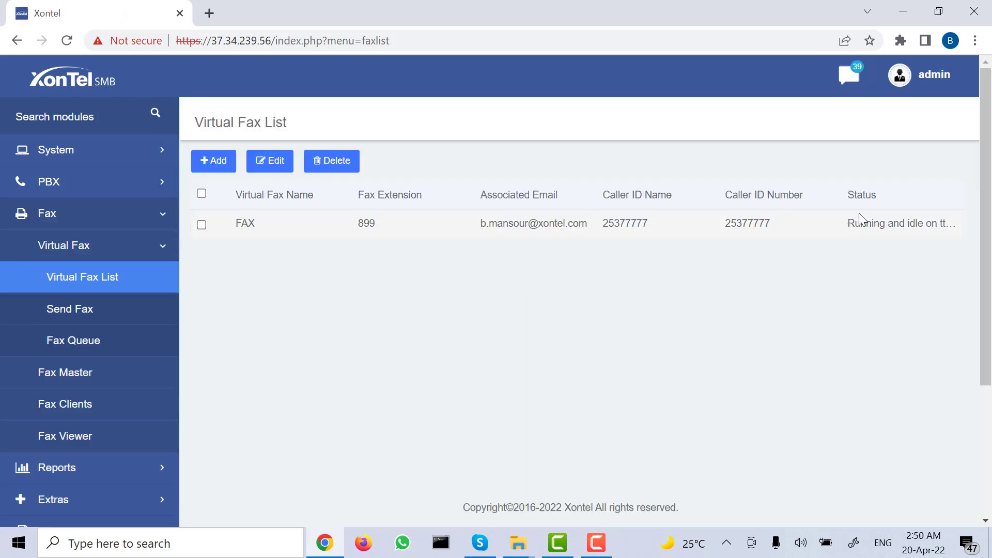
{"action": "left_click_drag", "start_coordinate": [848, 223], "coordinate": [951, 224]}
{"action": "left_click", "coordinate": [886, 267]}
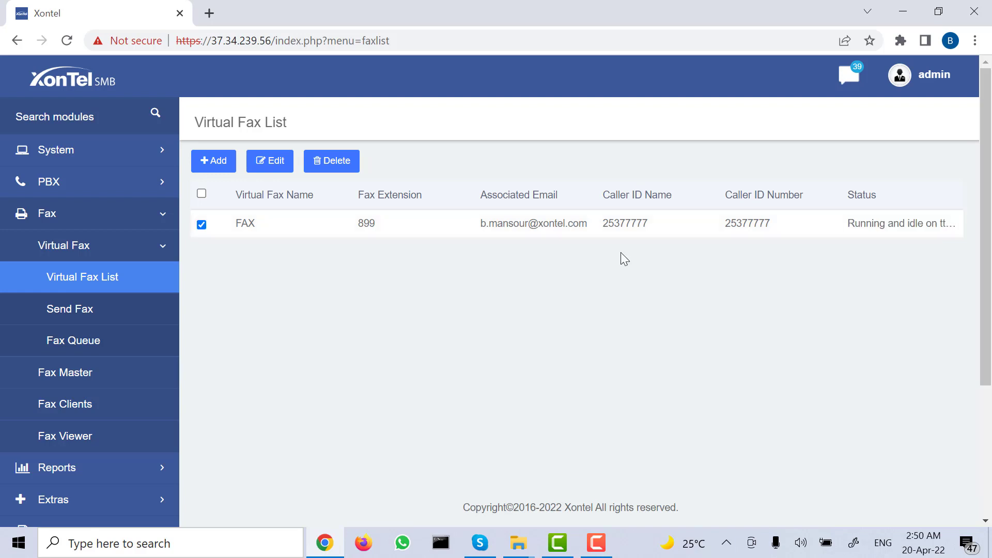
Step: Open the PBX extensions list and check the entry for virtual fax extension 899
{"action": "left_click", "coordinate": [100, 194]}
{"action": "left_click", "coordinate": [86, 214]}
{"action": "left_click", "coordinate": [91, 248]}
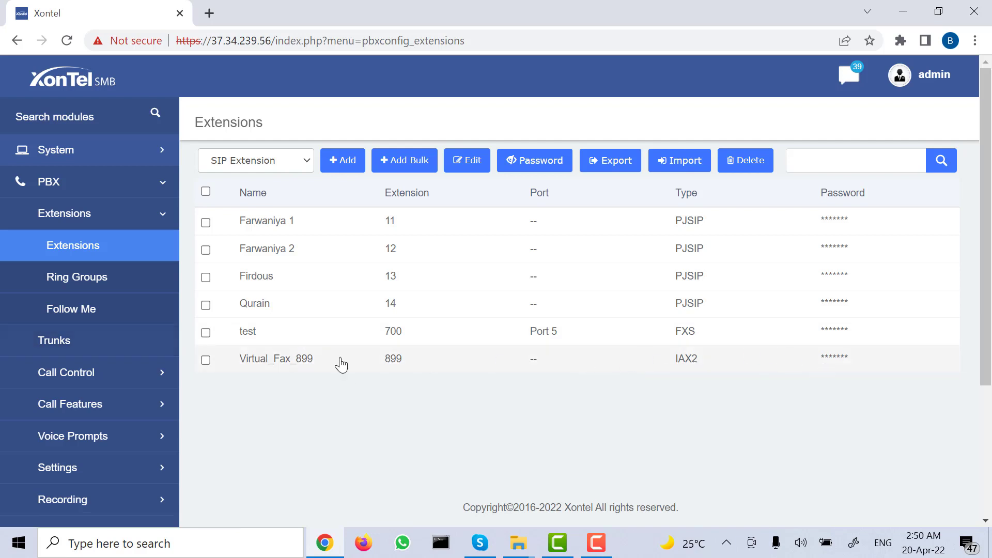
{"action": "scroll", "coordinate": [129, 274], "scroll_direction": "down", "scroll_amount": 1}
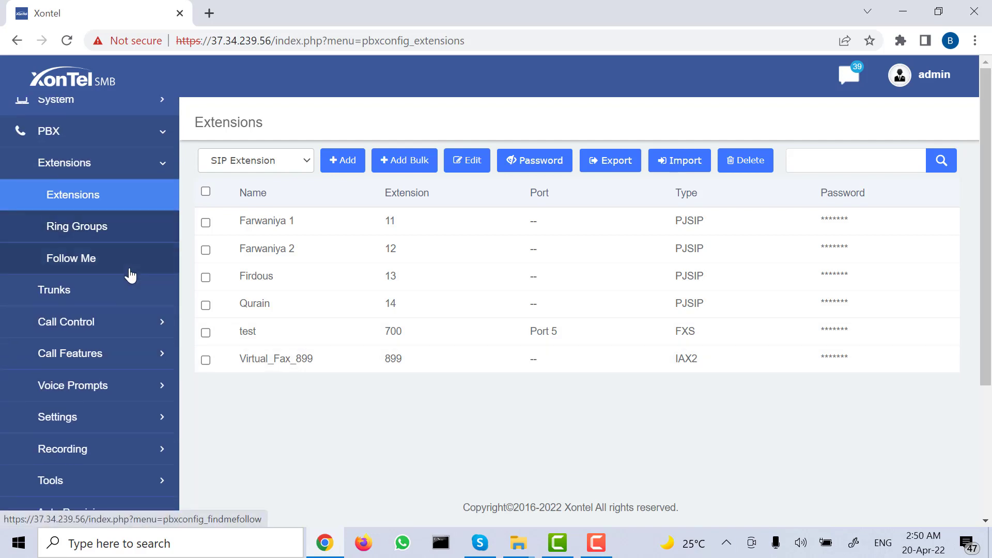
Step: Open the inbound route that leads to the announcement and set its advanced Fax Detect option to Yes
{"action": "left_click", "coordinate": [113, 319]}
{"action": "left_click", "coordinate": [123, 354]}
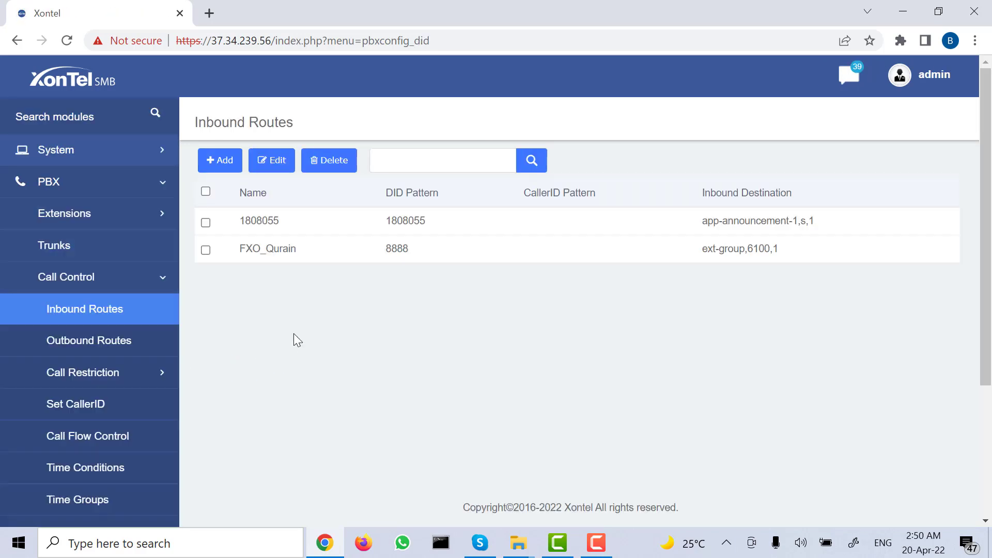
{"action": "left_click", "coordinate": [302, 230]}
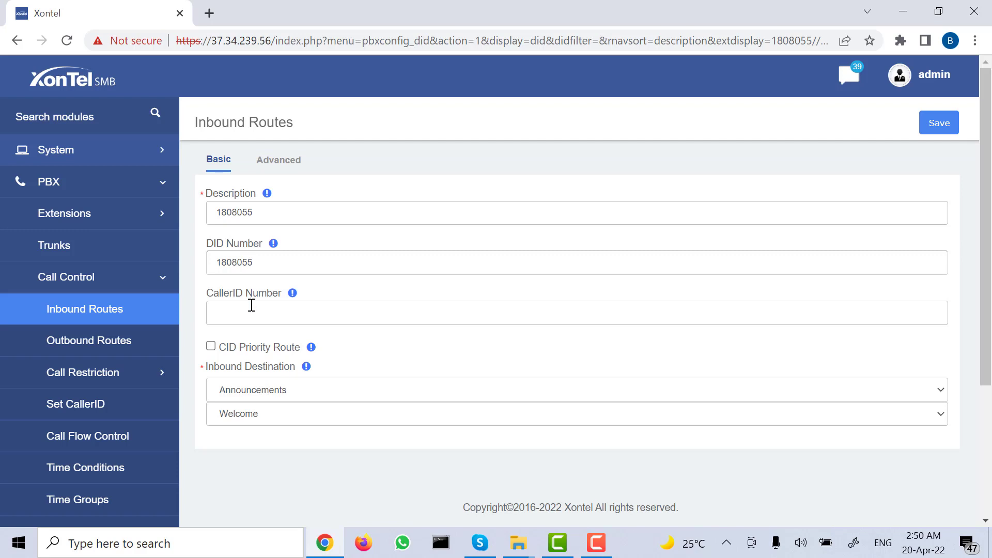
{"action": "left_click", "coordinate": [256, 168]}
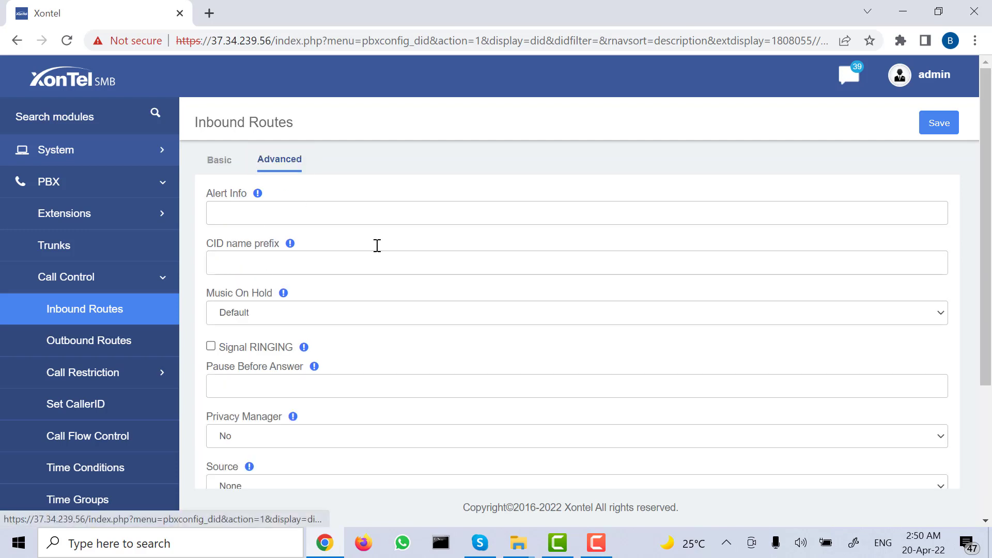
{"action": "scroll", "coordinate": [385, 259], "scroll_direction": "down", "scroll_amount": 4}
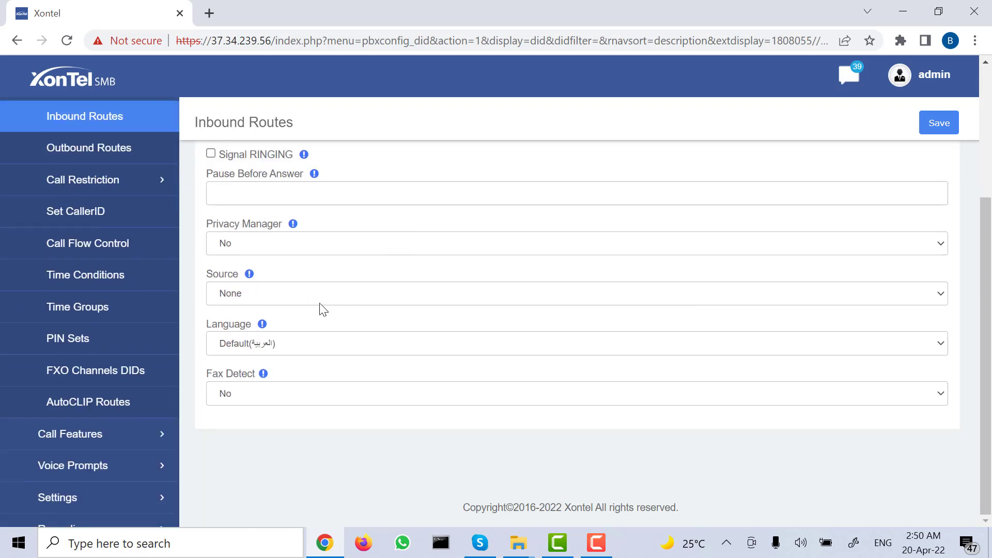
{"action": "left_click", "coordinate": [250, 393]}
{"action": "left_click", "coordinate": [240, 421]}
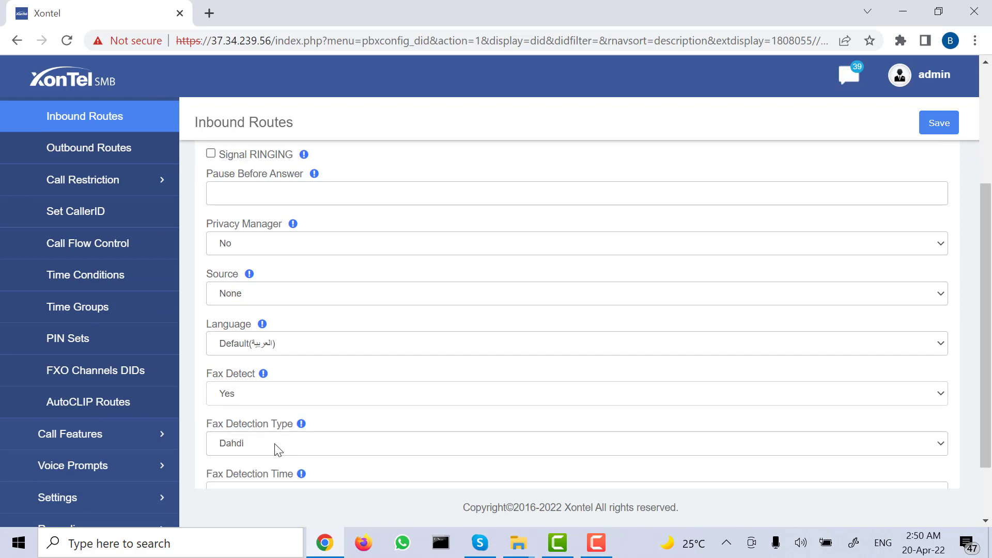
Step: Set the inbound route's fax detection type to Sip and its fax destination to extension 899, Virtual_Fax_899
{"action": "scroll", "coordinate": [277, 450], "scroll_direction": "down", "scroll_amount": 2}
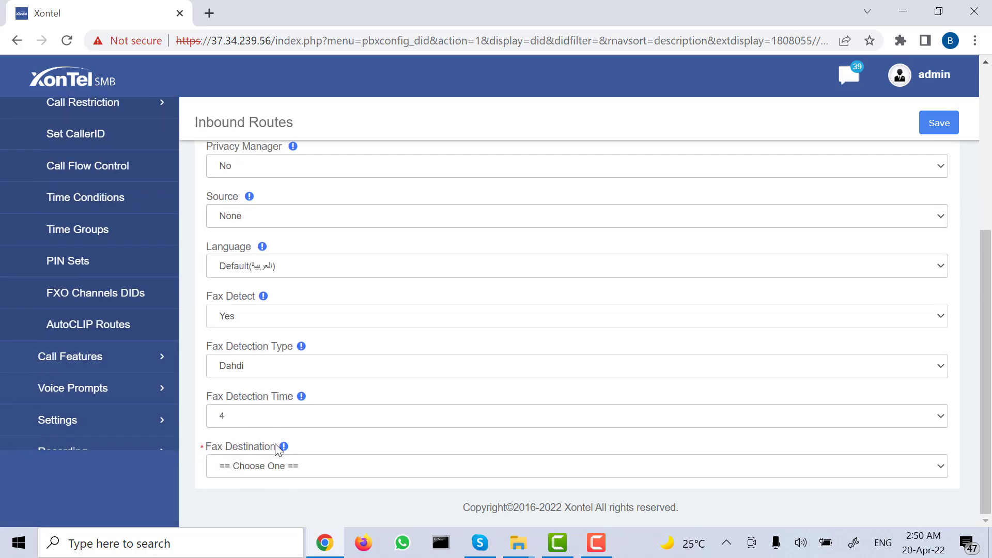
{"action": "left_click", "coordinate": [278, 368]}
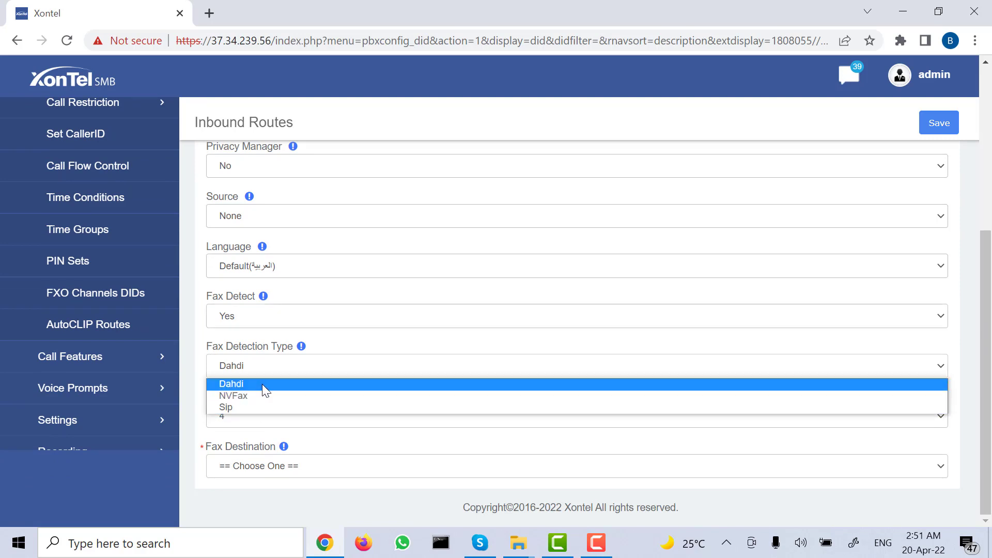
{"action": "left_click", "coordinate": [245, 406]}
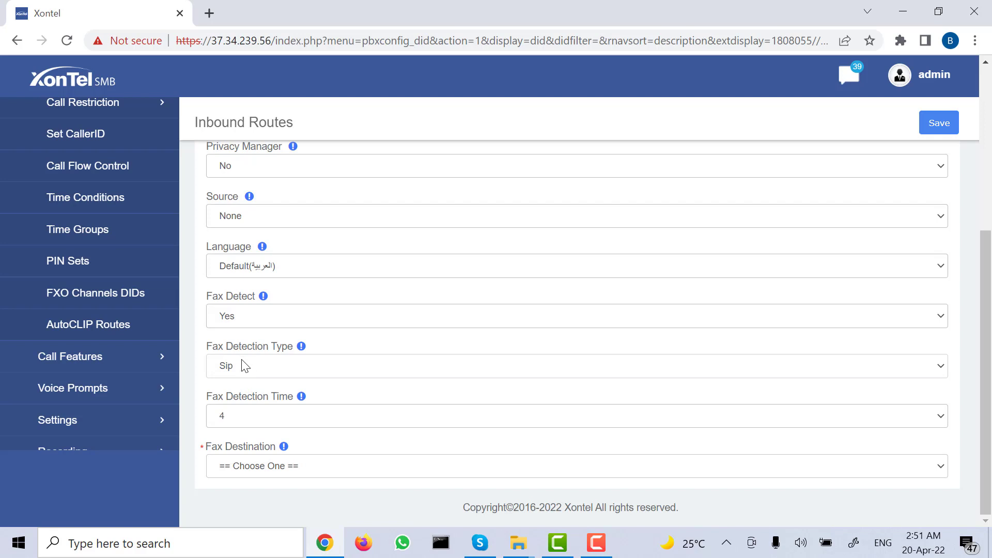
{"action": "left_click", "coordinate": [259, 470]}
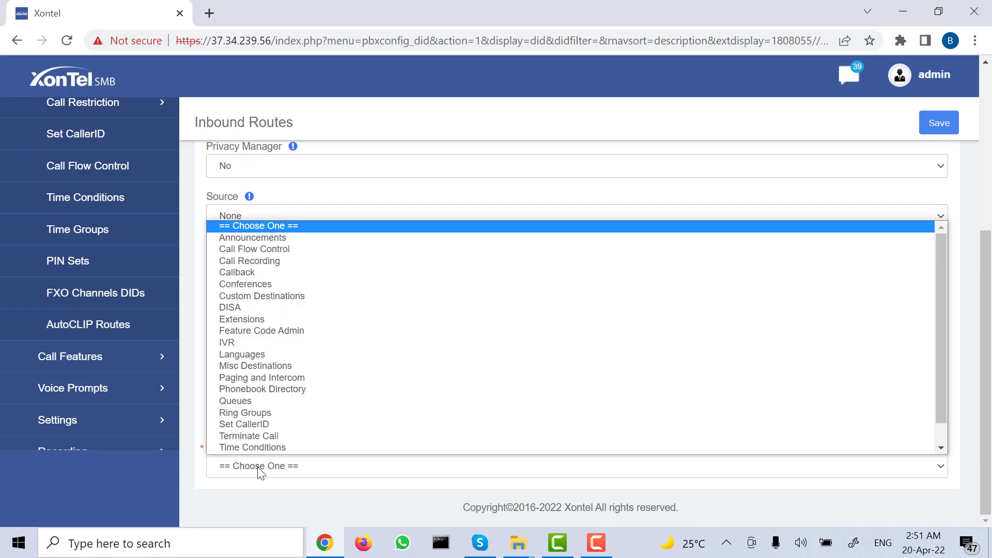
{"action": "left_click", "coordinate": [248, 319]}
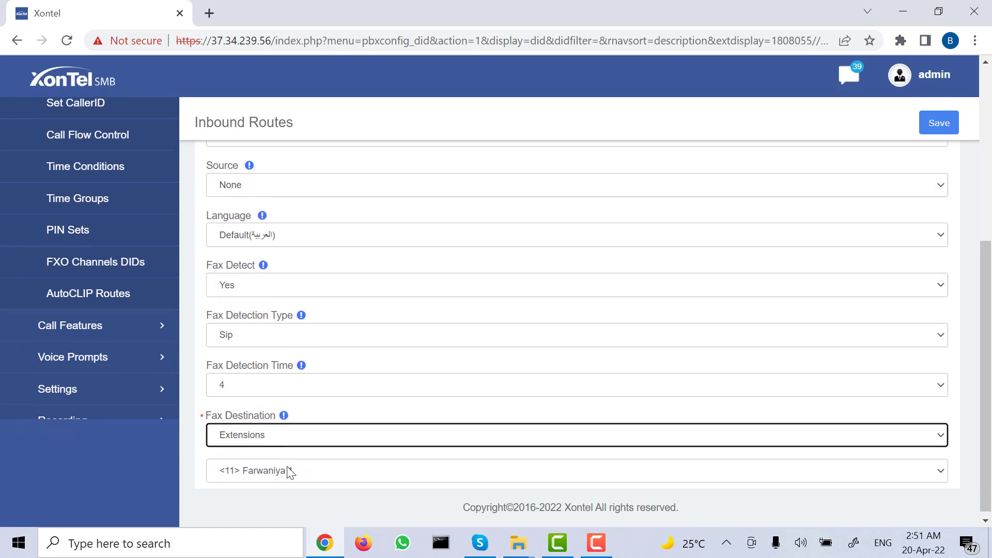
{"action": "left_click", "coordinate": [289, 471]}
{"action": "left_click", "coordinate": [271, 446]}
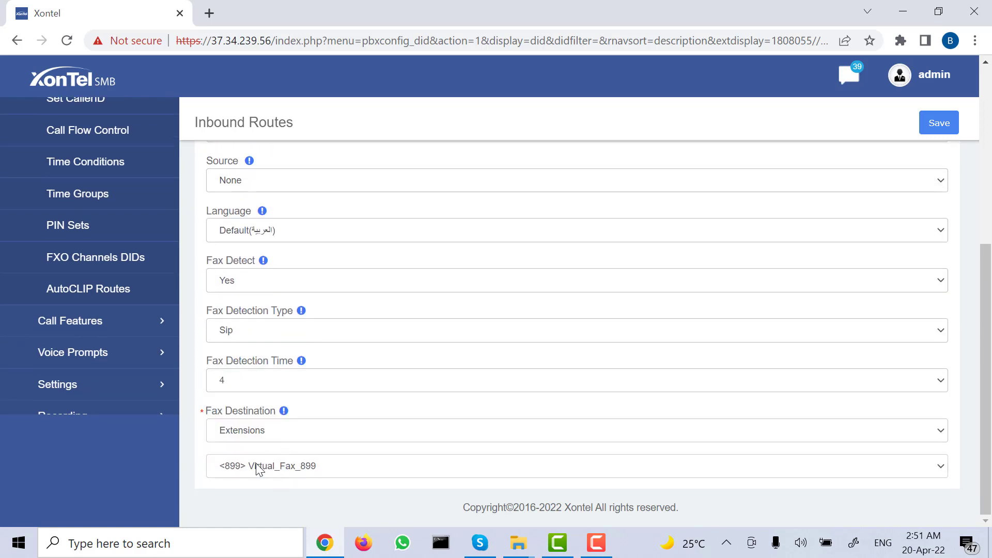
Step: Review the inbound route's basic settings and its advanced fax detection settings
{"action": "scroll", "coordinate": [258, 469], "scroll_direction": "up", "scroll_amount": 10}
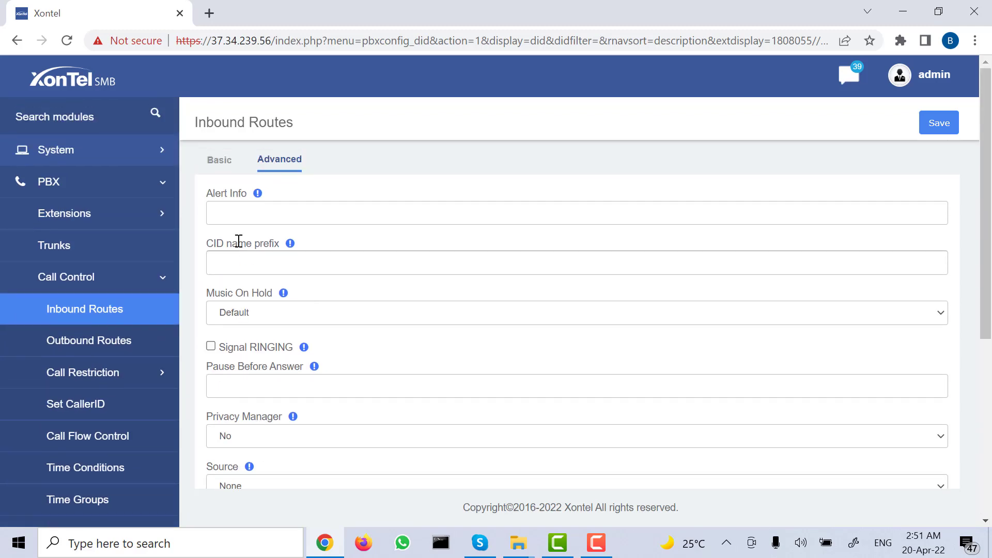
{"action": "left_click", "coordinate": [228, 174]}
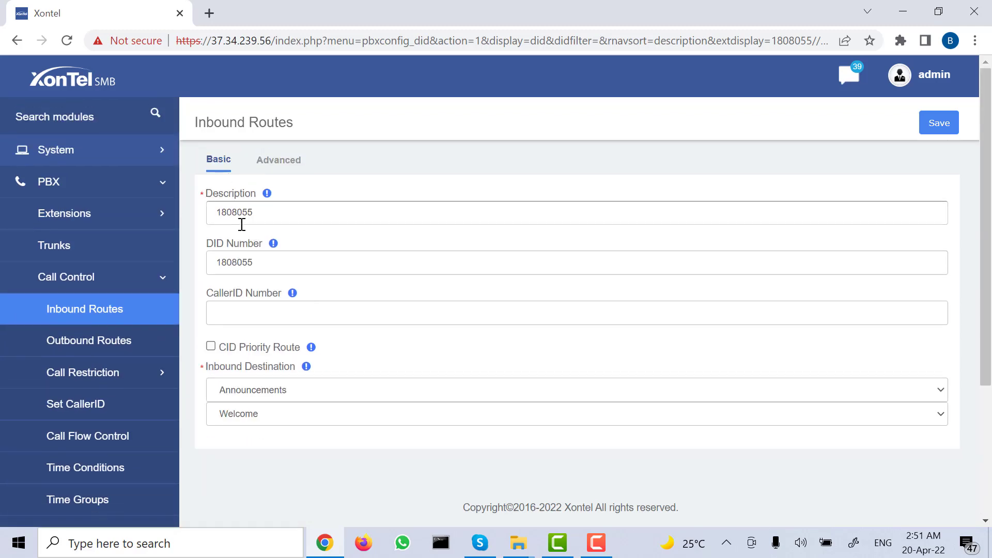
{"action": "left_click", "coordinate": [274, 160]}
{"action": "scroll", "coordinate": [301, 264], "scroll_direction": "down", "scroll_amount": 5}
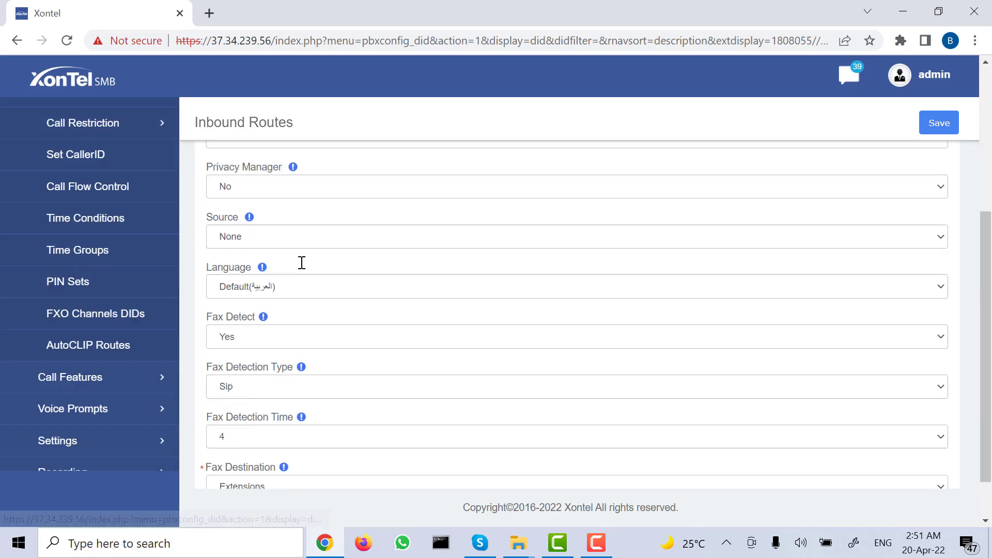
{"action": "scroll", "coordinate": [247, 391], "scroll_direction": "up", "scroll_amount": 2}
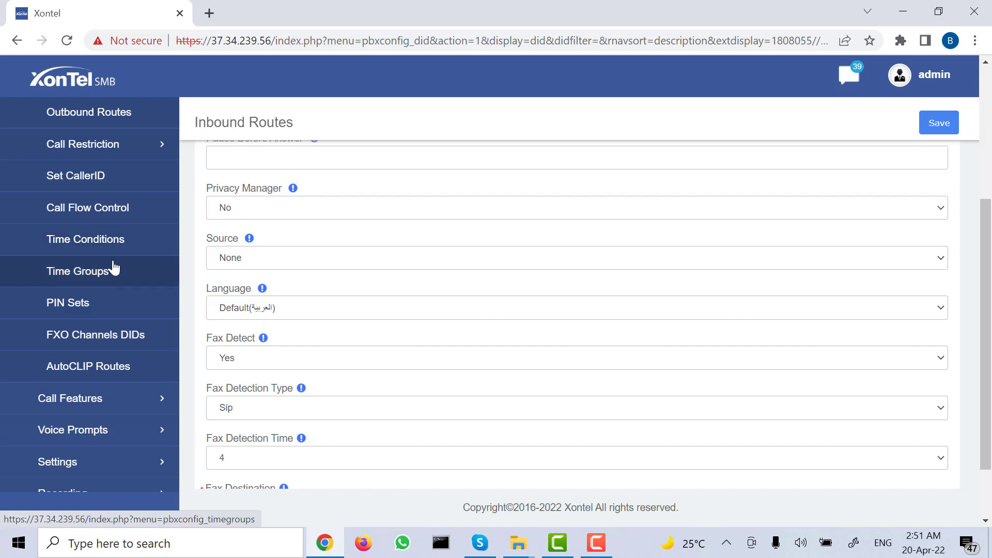
{"action": "scroll", "coordinate": [187, 272], "scroll_direction": "up", "scroll_amount": 1}
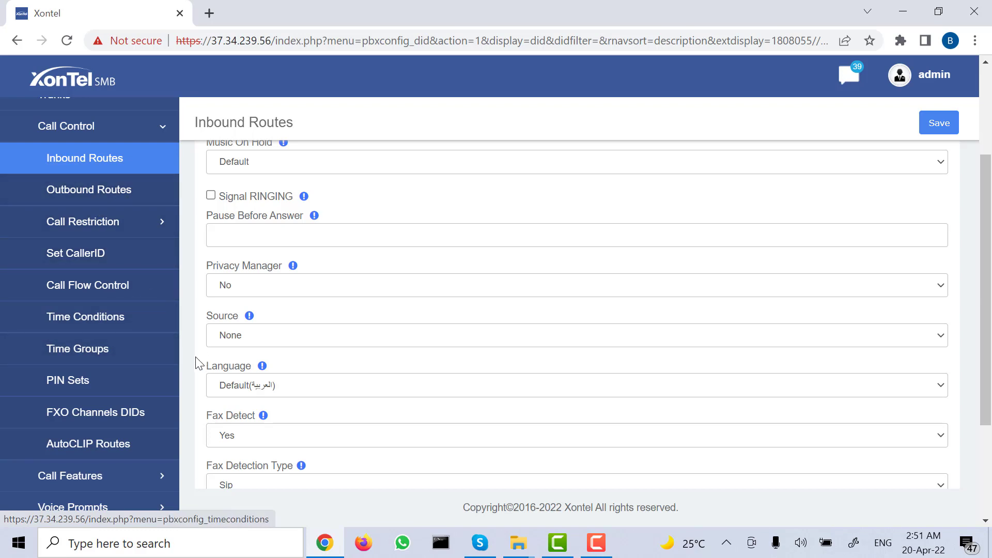
Step: Open the virtual fax Send Fax form and select the fax device of extension 899
{"action": "scroll", "coordinate": [178, 445], "scroll_direction": "down", "scroll_amount": 5}
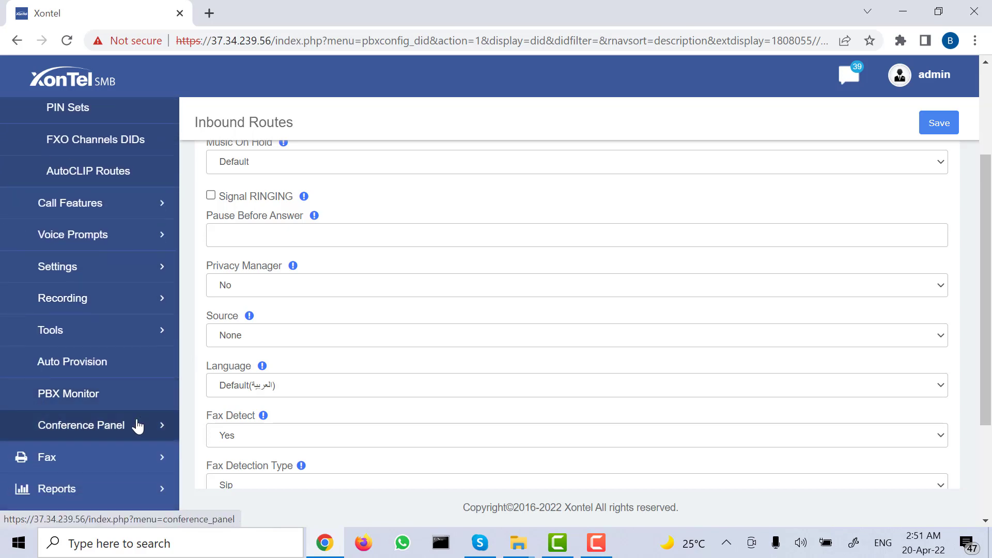
{"action": "left_click", "coordinate": [122, 463]}
{"action": "scroll", "coordinate": [106, 187], "scroll_direction": "up", "scroll_amount": 1}
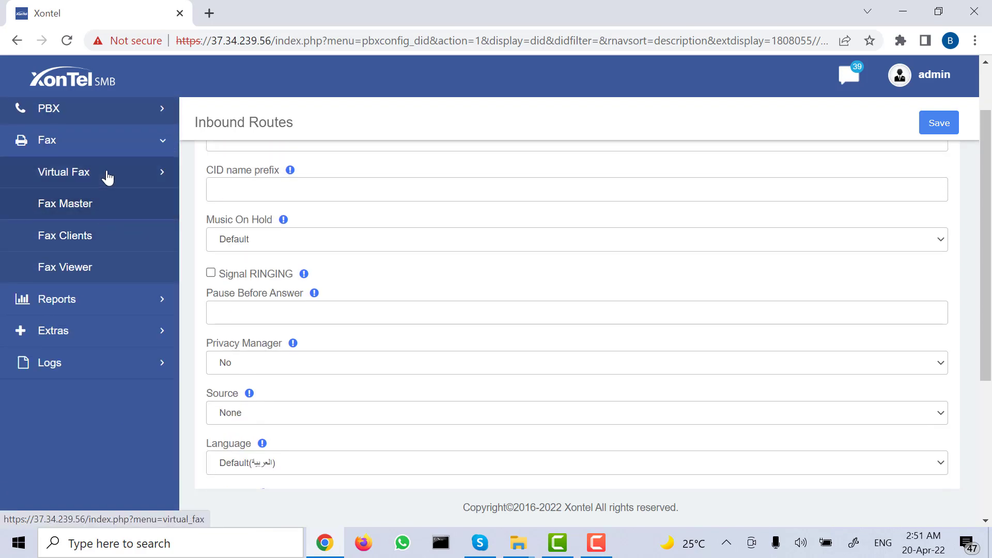
{"action": "left_click", "coordinate": [106, 176]}
{"action": "left_click", "coordinate": [103, 236]}
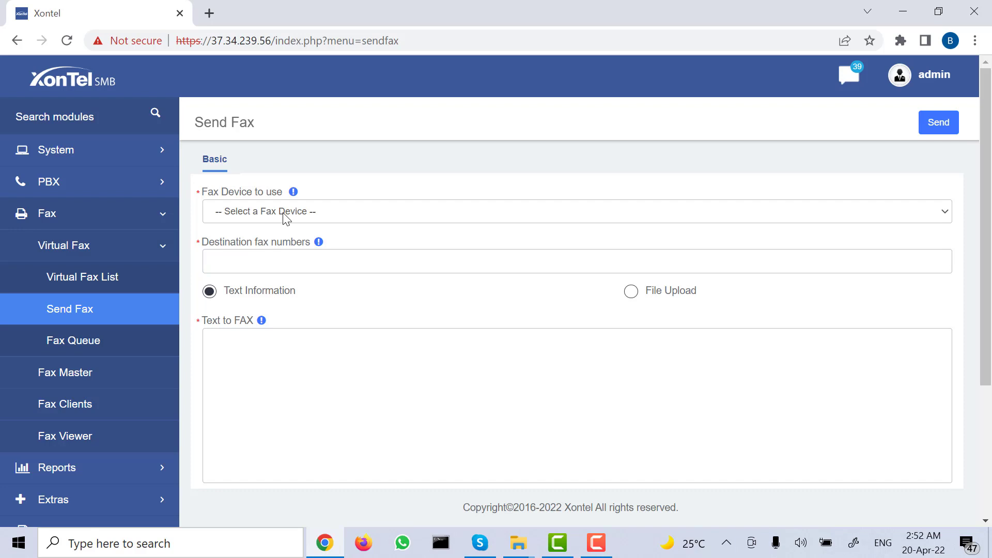
{"action": "left_click", "coordinate": [285, 215]}
{"action": "left_click", "coordinate": [271, 240]}
Step: Fill in the destination fax number, trying a leading 9 and removing it again
{"action": "left_click", "coordinate": [278, 267]}
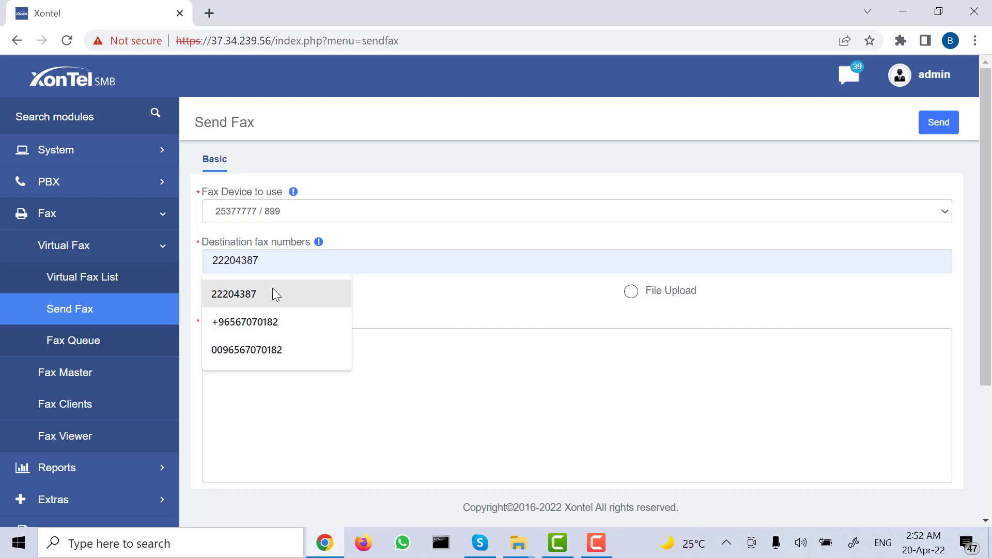
{"action": "left_click", "coordinate": [272, 288]}
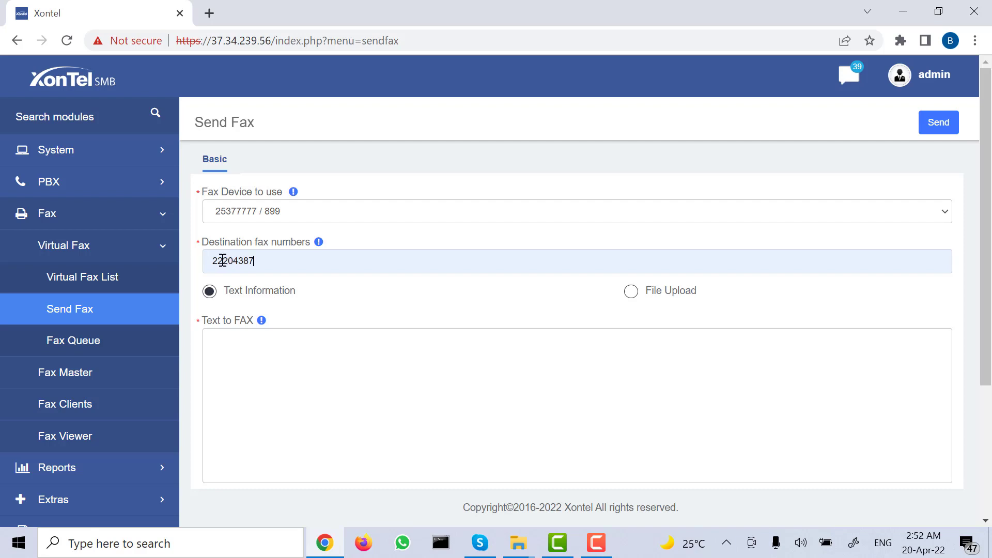
{"action": "type", "text": "9"}
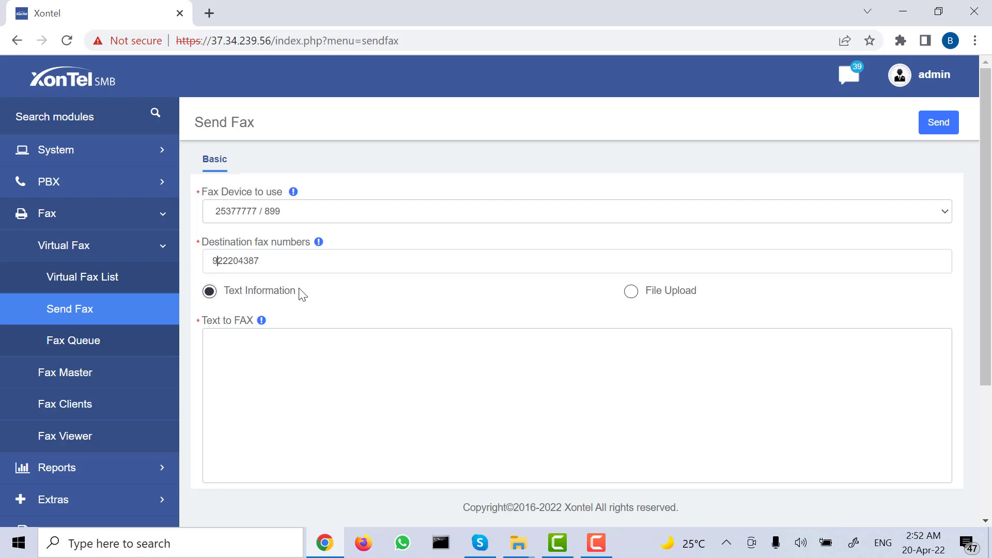
{"action": "key", "text": "BackSpace"}
Step: Switch the fax content to File Upload and attach Picking Operations-Installation Card.pdf from the Downloads folder
{"action": "left_click", "coordinate": [633, 296]}
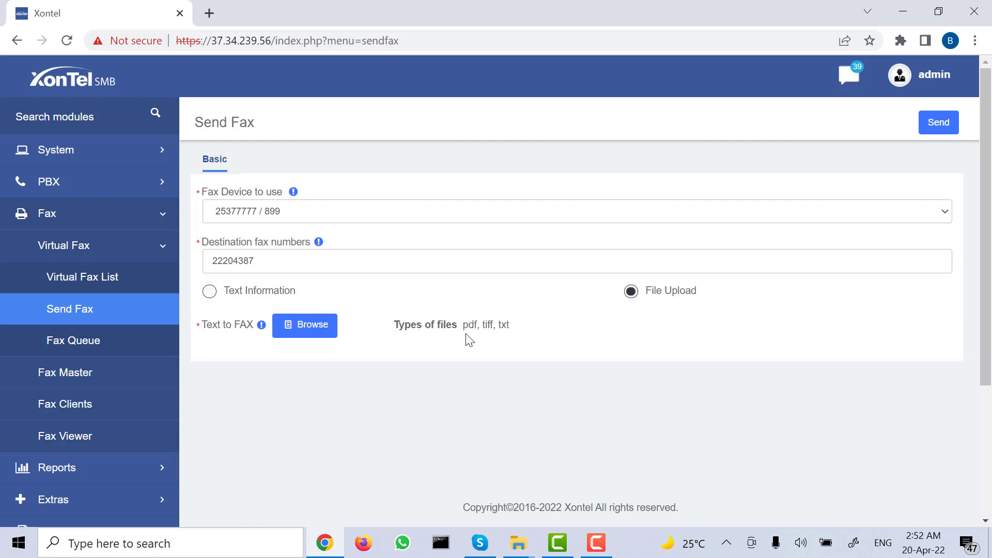
{"action": "left_click", "coordinate": [333, 329]}
{"action": "scroll", "coordinate": [528, 320], "scroll_direction": "down", "scroll_amount": 5}
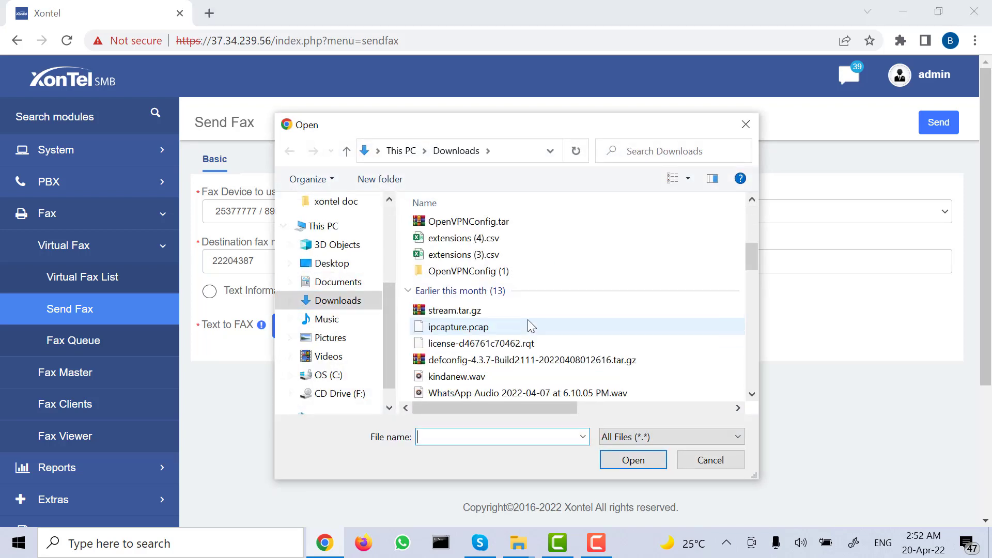
{"action": "scroll", "coordinate": [528, 320], "scroll_direction": "down", "scroll_amount": 1}
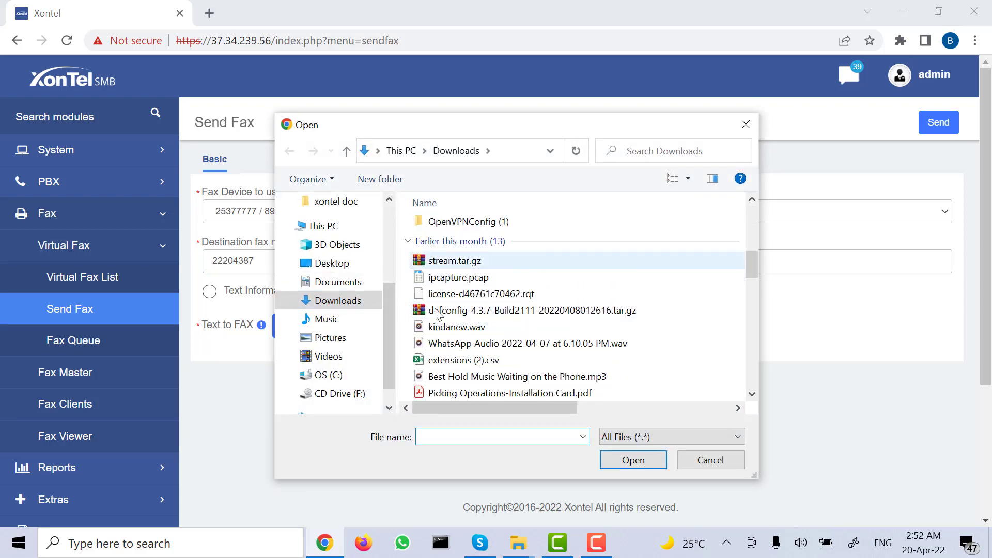
{"action": "double_click", "coordinate": [487, 395]}
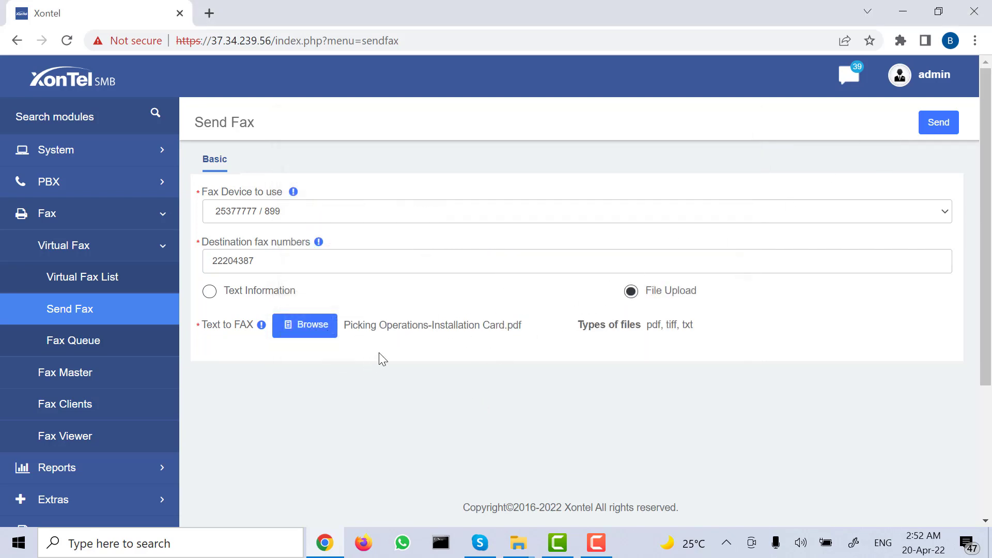
{"action": "left_click_drag", "start_coordinate": [529, 322], "coordinate": [352, 324]}
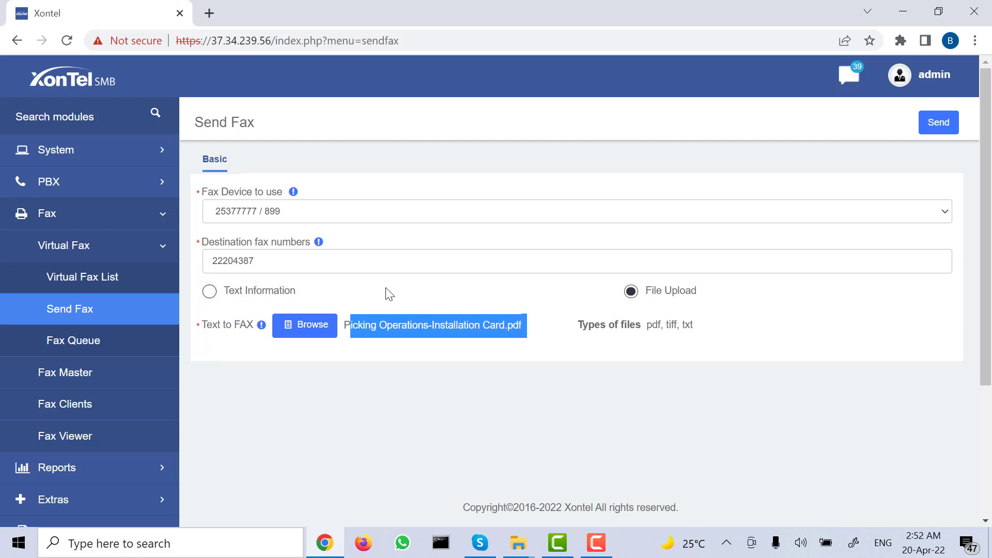
Step: Switch the fax content back to Text Information and enter HI TEST as the text to fax
{"action": "left_click_drag", "start_coordinate": [256, 260], "coordinate": [190, 274]}
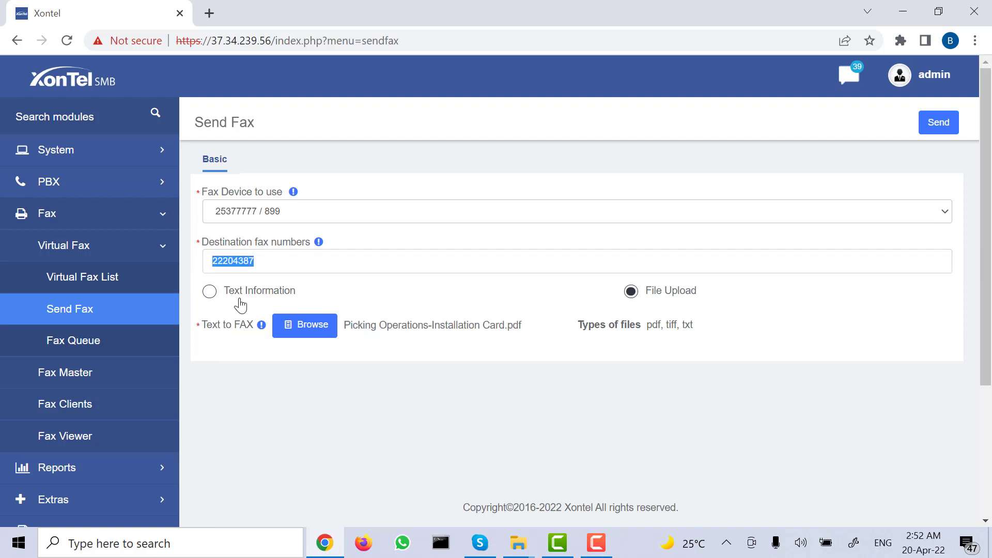
{"action": "left_click", "coordinate": [209, 292]}
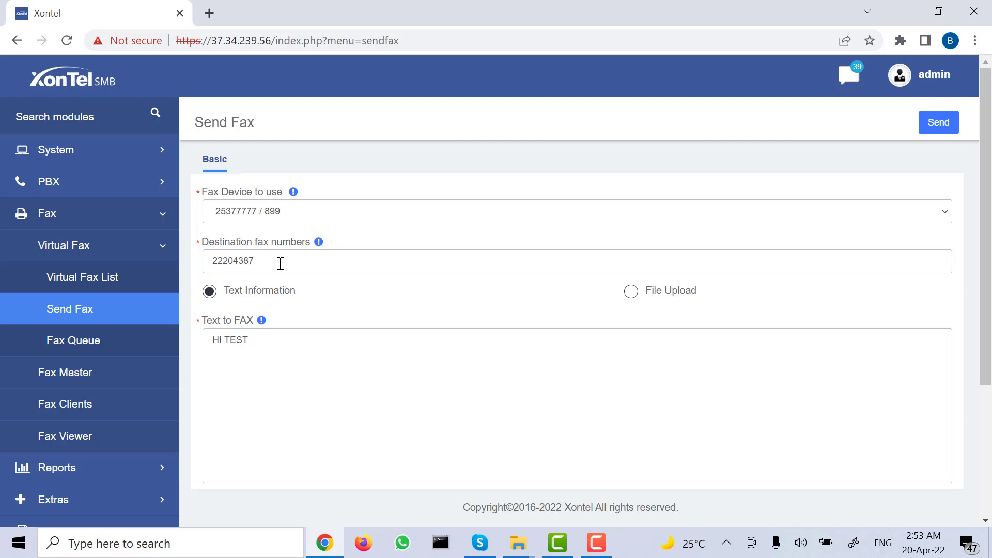
Step: Open the virtual fax queue
{"action": "left_click", "coordinate": [98, 339]}
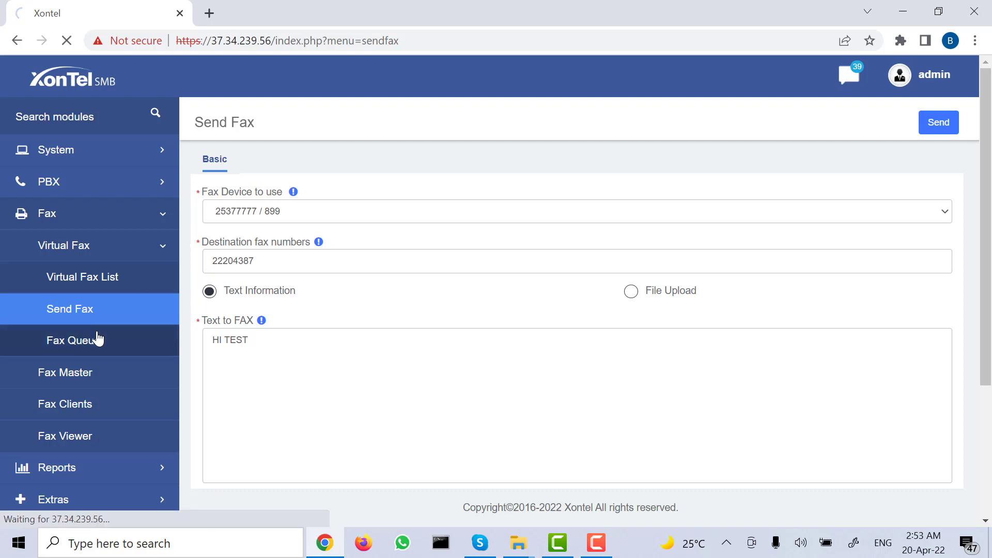